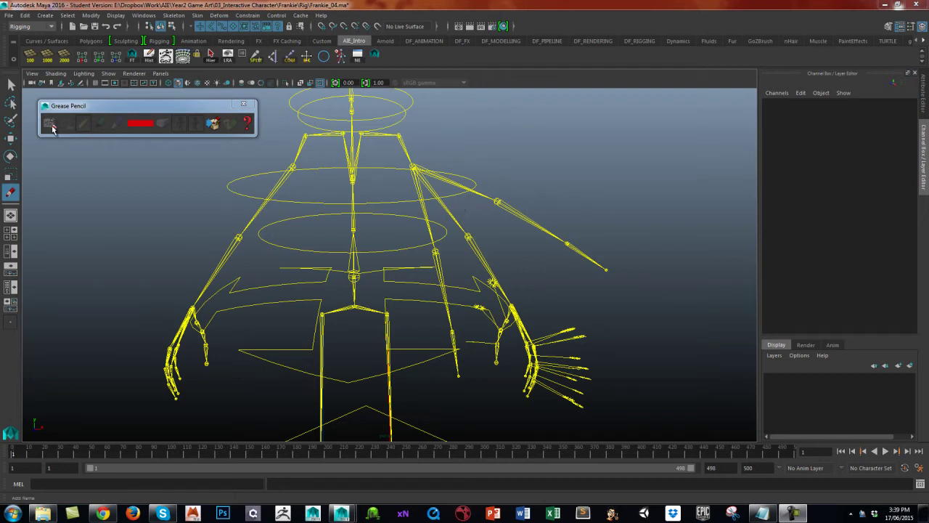
Start a Grease Pencil sketch and draw red arrows and labels marking the separate joint chains of the left arm
{"action": "left_click", "coordinate": [49, 126]}
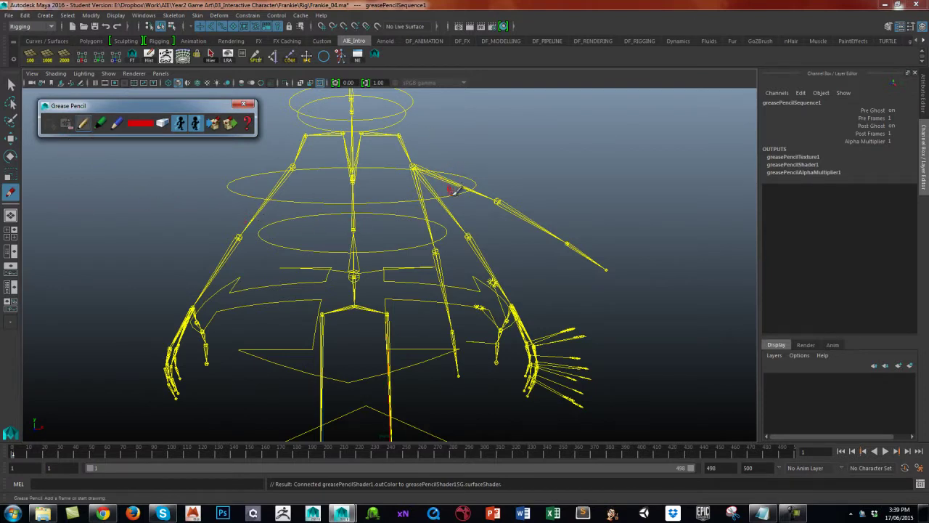
{"action": "left_click_drag", "start_coordinate": [449, 206], "coordinate": [485, 153]}
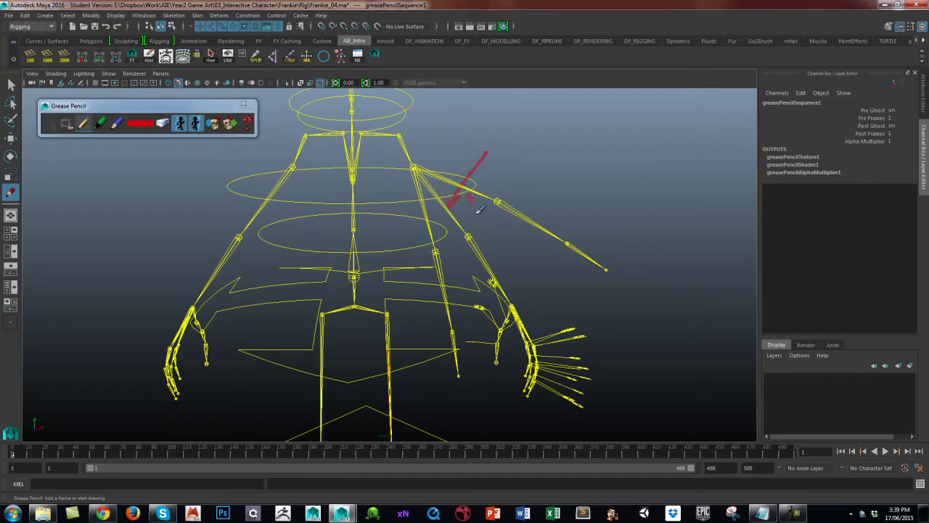
{"action": "left_click_drag", "start_coordinate": [491, 253], "coordinate": [551, 187]}
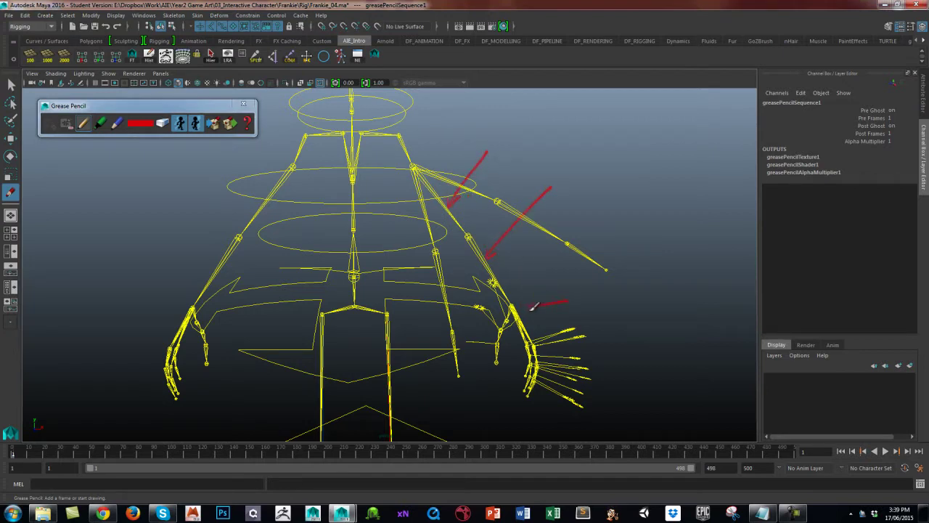
{"action": "mouse_move", "coordinate": [502, 135]}
{"action": "left_mouse_down"}
{"action": "mouse_move", "coordinate": [499, 143]}
{"action": "mouse_move", "coordinate": [535, 124]}
{"action": "mouse_move", "coordinate": [530, 140]}
{"action": "left_mouse_up"}
{"action": "left_click_drag", "start_coordinate": [592, 212], "coordinate": [597, 220]}
{"action": "mouse_move", "coordinate": [623, 279]}
{"action": "left_mouse_down"}
{"action": "mouse_move", "coordinate": [617, 272]}
{"action": "mouse_move", "coordinate": [637, 280]}
{"action": "left_mouse_up"}
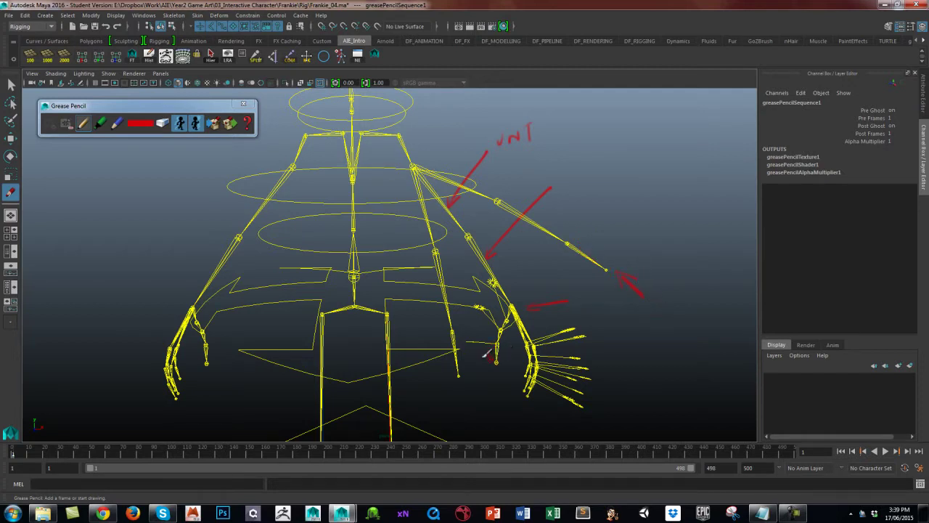
{"action": "mouse_move", "coordinate": [464, 422]}
{"action": "left_mouse_down"}
{"action": "mouse_move", "coordinate": [462, 397]}
{"action": "mouse_move", "coordinate": [456, 408]}
{"action": "left_mouse_up"}
{"action": "left_click_drag", "start_coordinate": [460, 393], "coordinate": [465, 401]}
Circle the shoulder, elbow and wrist joints of the raised arm chain and sketch arrows between the chains in red
{"action": "left_click_drag", "start_coordinate": [499, 190], "coordinate": [497, 198]}
{"action": "mouse_move", "coordinate": [436, 149]}
{"action": "left_mouse_down"}
{"action": "mouse_move", "coordinate": [414, 156]}
{"action": "mouse_move", "coordinate": [428, 180]}
{"action": "left_mouse_up"}
{"action": "left_click_drag", "start_coordinate": [556, 253], "coordinate": [589, 247]}
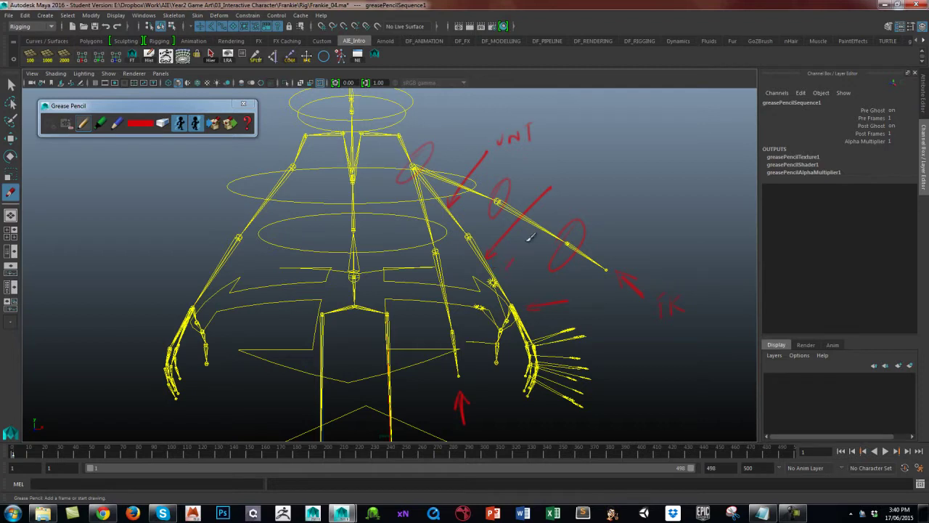
{"action": "mouse_move", "coordinate": [517, 252]}
{"action": "left_mouse_down"}
{"action": "mouse_move", "coordinate": [528, 239]}
{"action": "mouse_move", "coordinate": [533, 247]}
{"action": "left_mouse_up"}
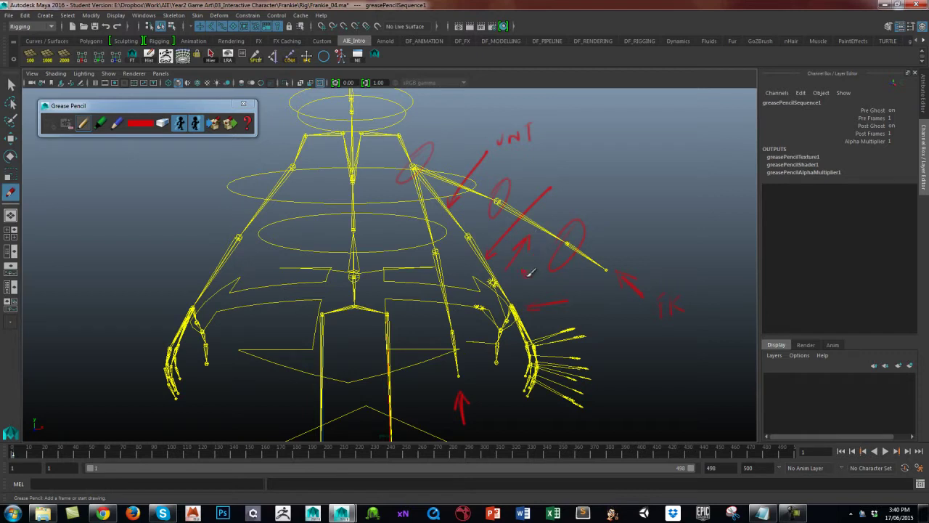
{"action": "mouse_move", "coordinate": [488, 212]}
{"action": "left_mouse_down"}
{"action": "mouse_move", "coordinate": [475, 210]}
{"action": "mouse_move", "coordinate": [488, 200]}
{"action": "mouse_move", "coordinate": [441, 228]}
{"action": "left_mouse_up"}
{"action": "mouse_move", "coordinate": [453, 271]}
{"action": "left_mouse_down"}
{"action": "mouse_move", "coordinate": [454, 261]}
{"action": "mouse_move", "coordinate": [462, 282]}
{"action": "left_mouse_up"}
Delete the Grease Pencil annotations and close the Grease Pencil window
{"action": "left_click", "coordinate": [66, 124]}
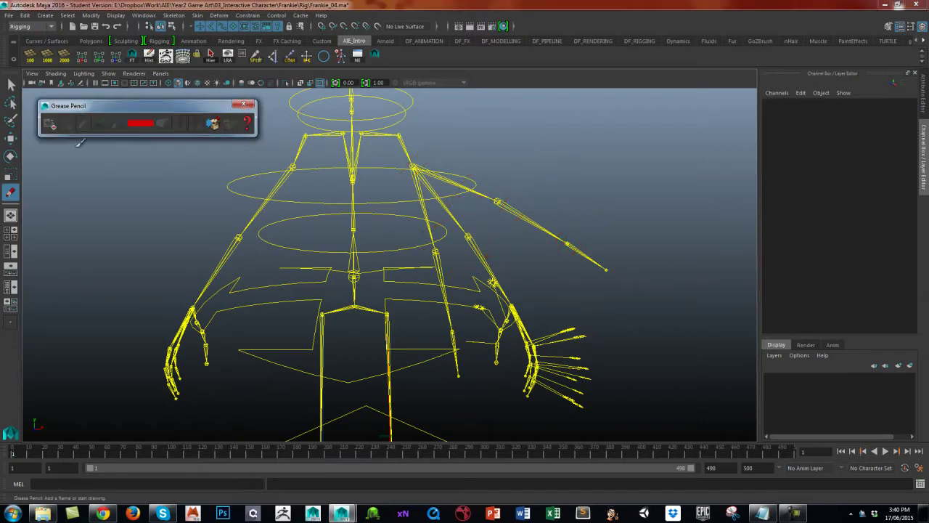
{"action": "left_click", "coordinate": [244, 104]}
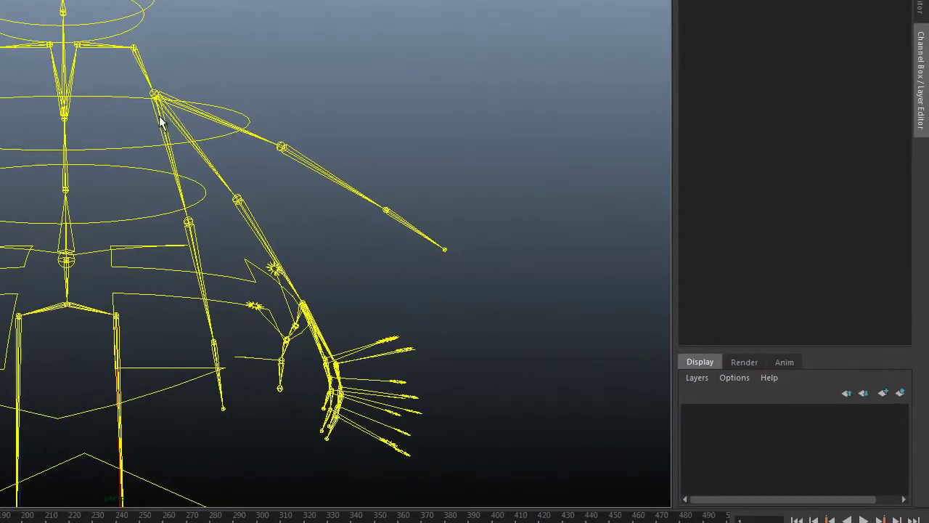
Set Rotate X, Y and Z to 0 on the left upper arm's FK and IK joints
{"action": "left_click", "coordinate": [203, 114]}
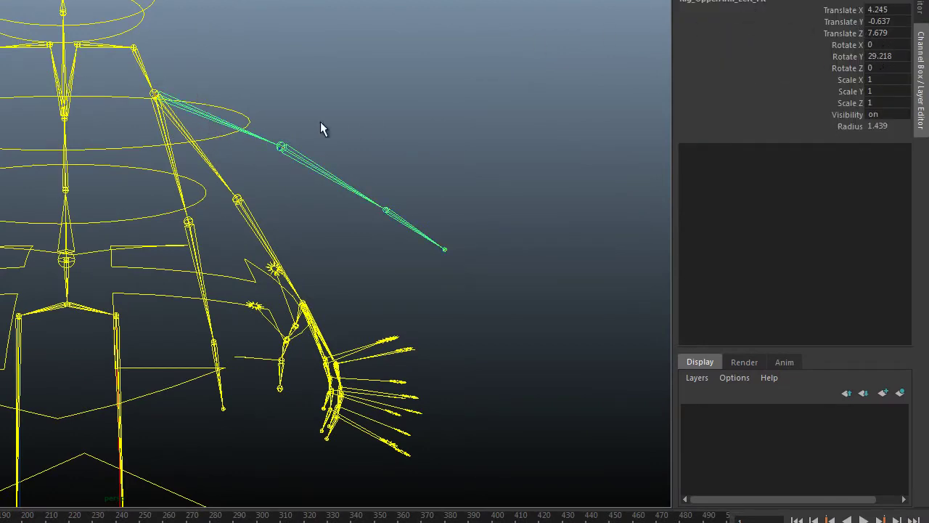
{"action": "left_click", "coordinate": [175, 162]}
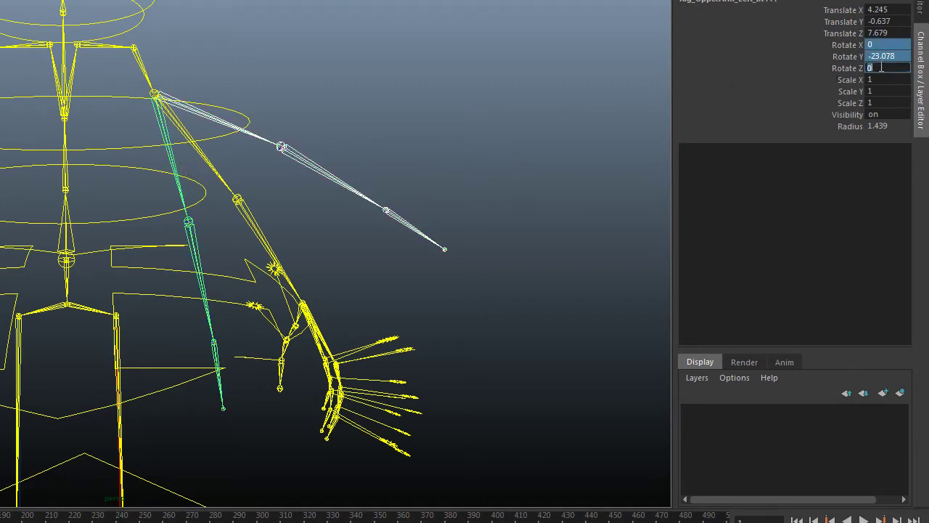
{"action": "key", "text": "Return"}
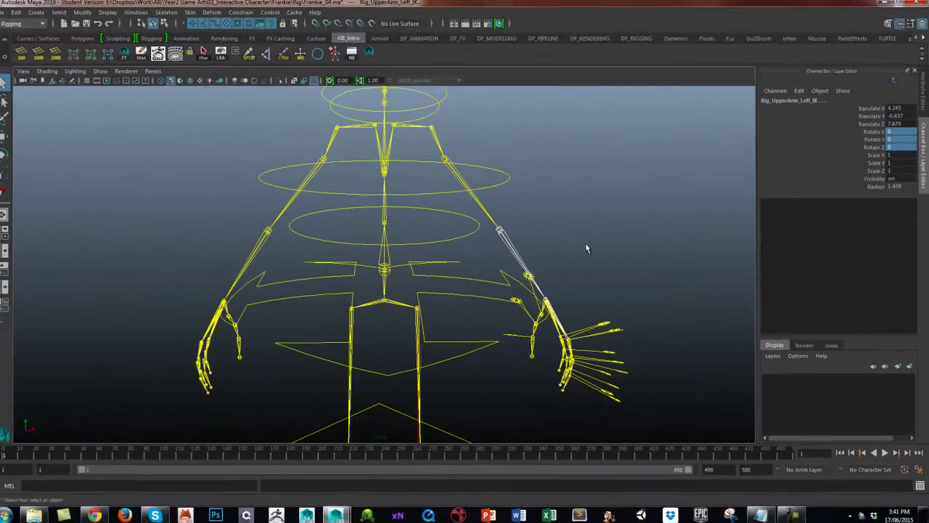
Open the Outliner and reveal the three left upper arm chains beneath Rig_Clavicle_Left_end
{"action": "key", "text": "shift+o"}
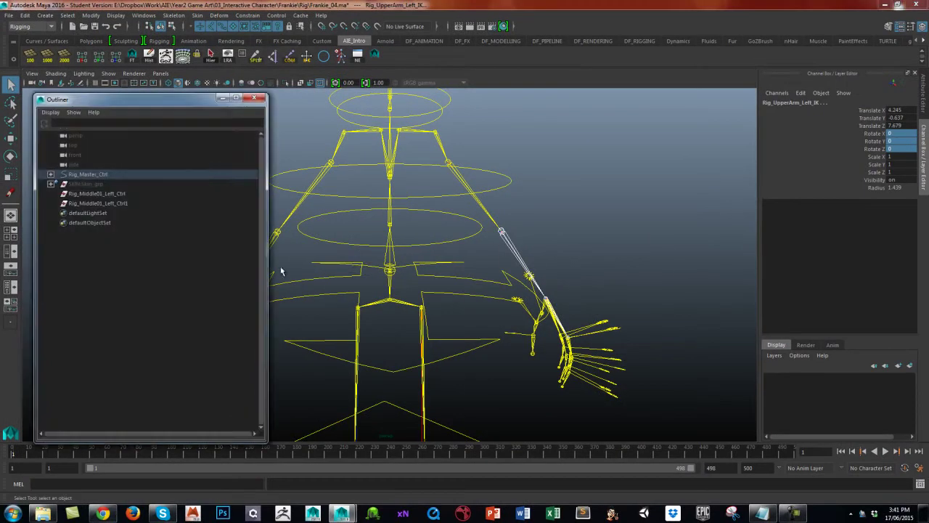
{"action": "key", "text": "f"}
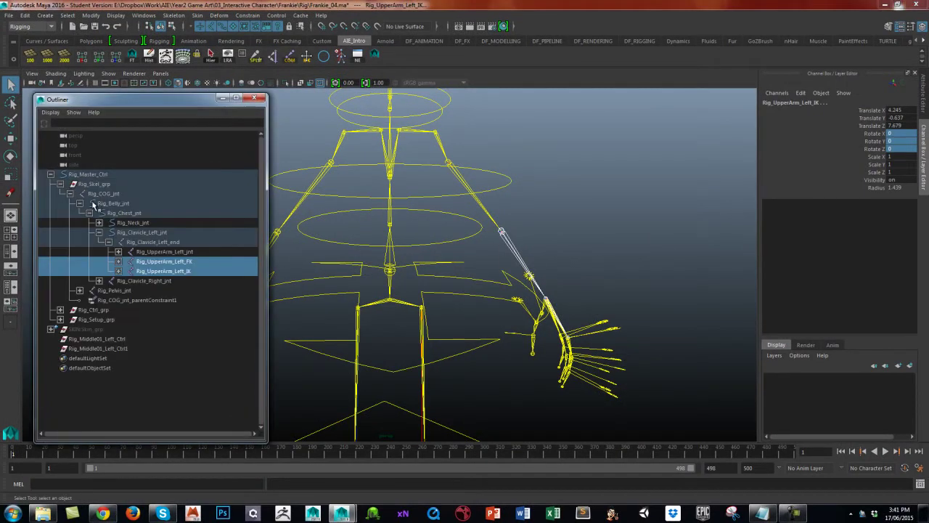
{"action": "left_click", "coordinate": [175, 337]}
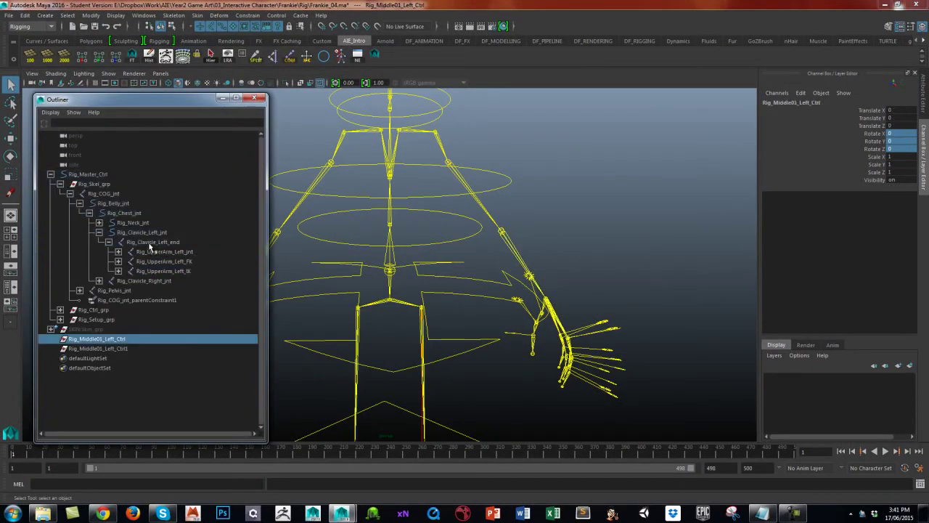
{"action": "left_click", "coordinate": [190, 262]}
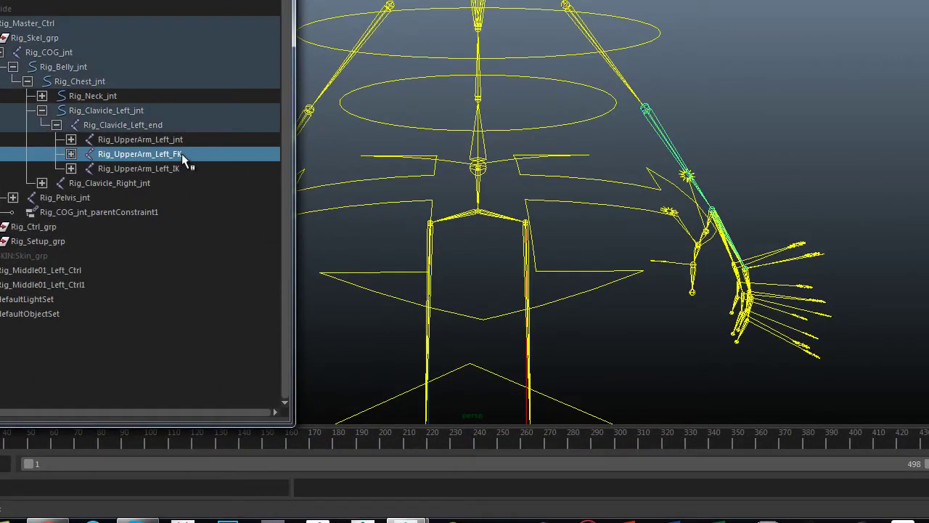
{"action": "left_click", "coordinate": [181, 171]}
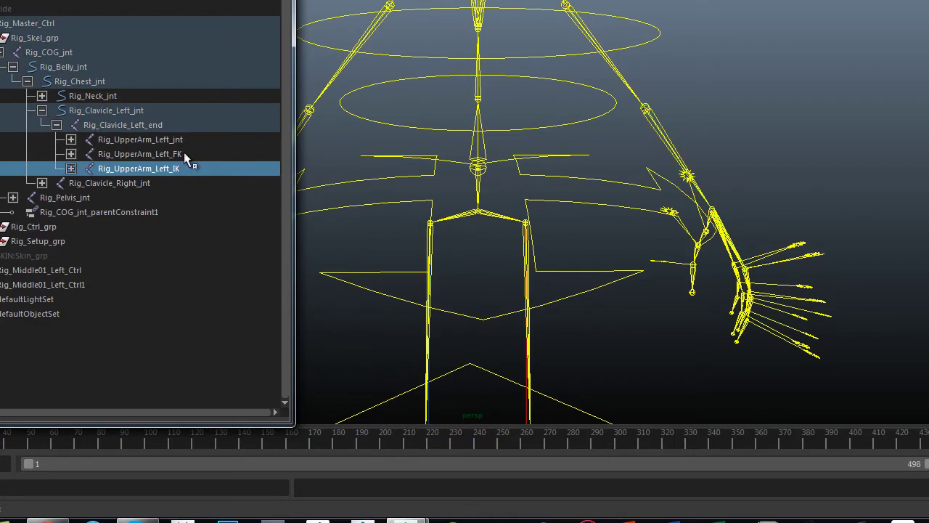
Hide Rig_UpperArm_Left_jnt and Rig_UpperArm_Left_IK, leaving the FK arm chain displayed
{"action": "left_click", "coordinate": [185, 142]}
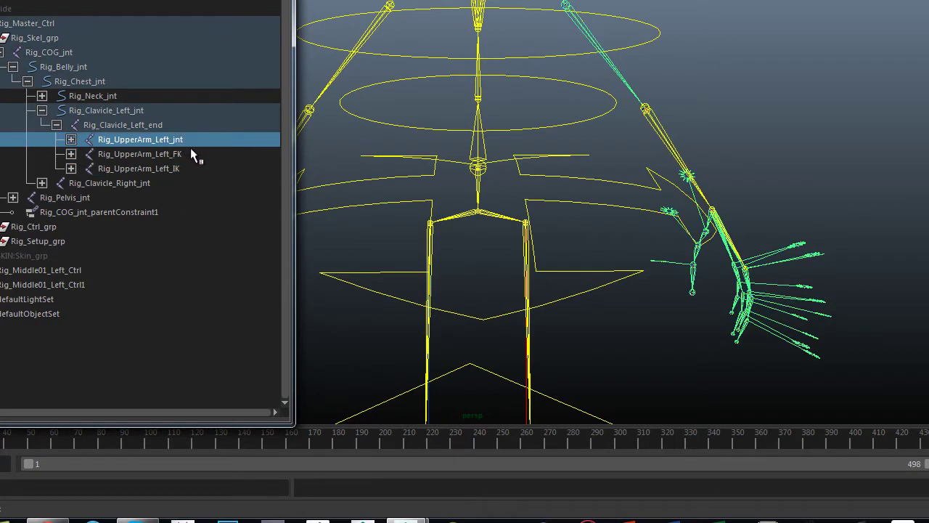
{"action": "key", "text": "ctrl+h"}
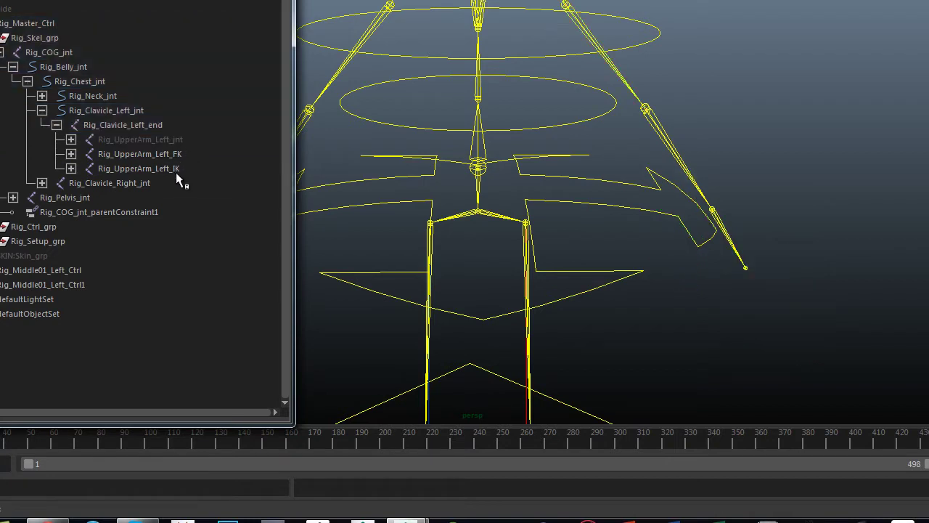
{"action": "left_click", "coordinate": [179, 171]}
{"action": "key", "text": "ctrl+h"}
Create a NURBS circle at the origin and scale it up uniformly until it spans the space between the feet
{"action": "left_click_drag", "start_coordinate": [604, 171], "coordinate": [660, 41], "text": "alt"}
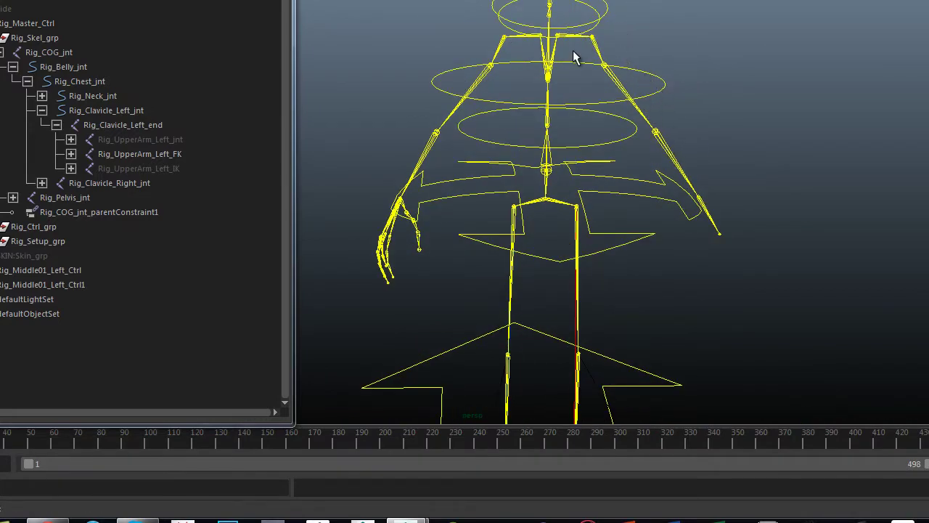
{"action": "left_click_drag", "start_coordinate": [572, 50], "coordinate": [576, 106], "text": "alt"}
{"action": "left_click", "coordinate": [576, 106]}
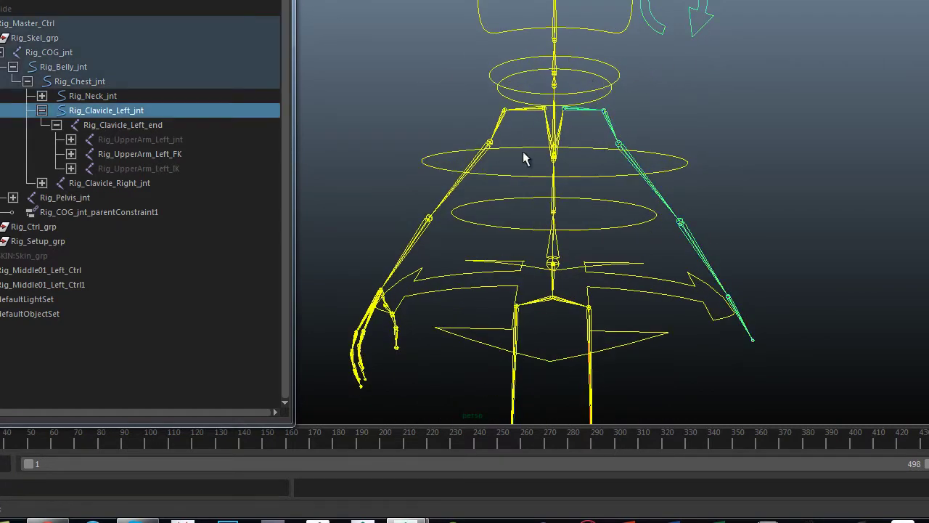
{"action": "left_click_drag", "start_coordinate": [652, 112], "coordinate": [586, 131], "text": "alt"}
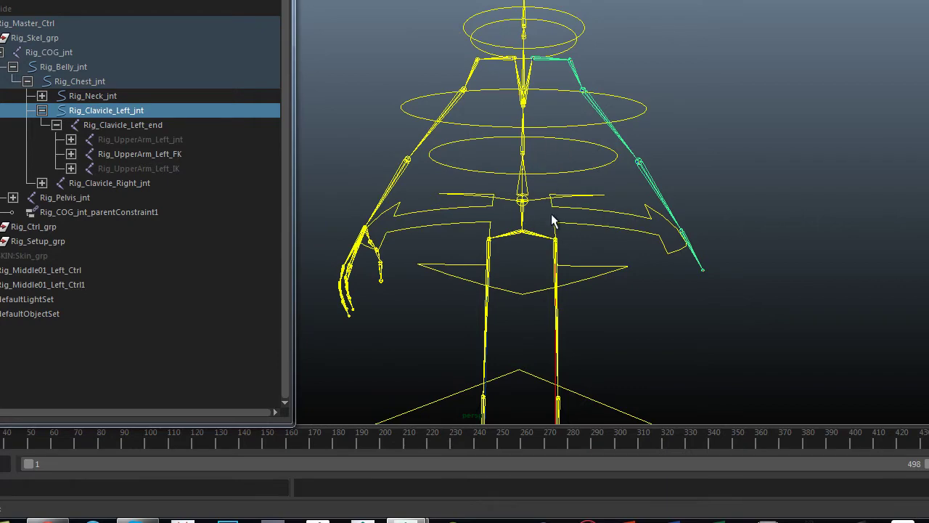
{"action": "middle_click_drag", "start_coordinate": [600, 170], "coordinate": [568, 204], "text": "alt"}
{"action": "left_click_drag", "start_coordinate": [591, 196], "coordinate": [608, 184], "text": "alt"}
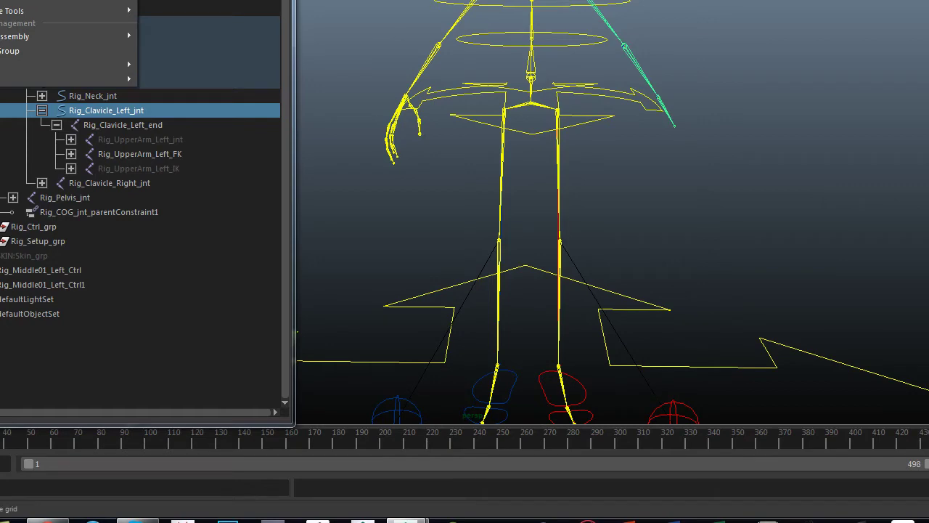
{"action": "middle_click_drag", "start_coordinate": [625, 273], "coordinate": [636, 190], "text": "alt"}
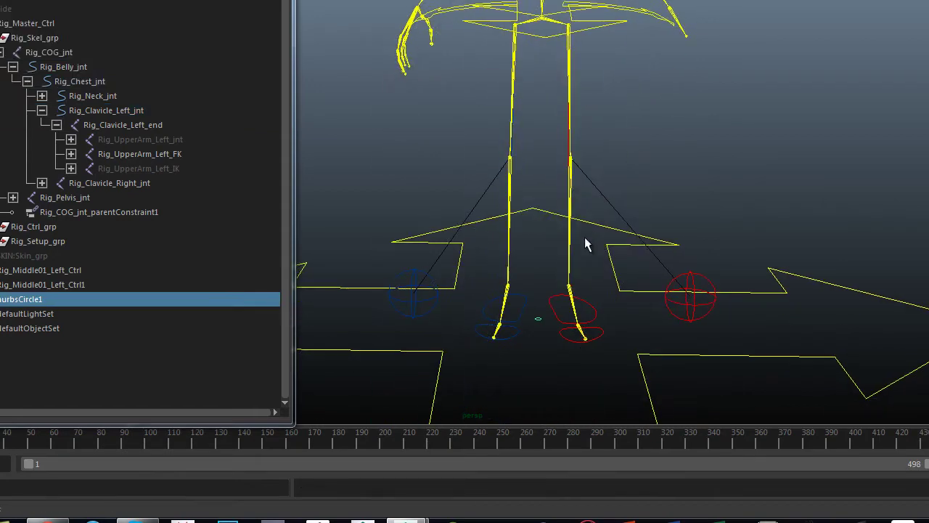
{"action": "key", "text": "r"}
{"action": "left_click_drag", "start_coordinate": [539, 319], "coordinate": [583, 324]}
{"action": "middle_click_drag", "start_coordinate": [583, 327], "coordinate": [609, 343]}
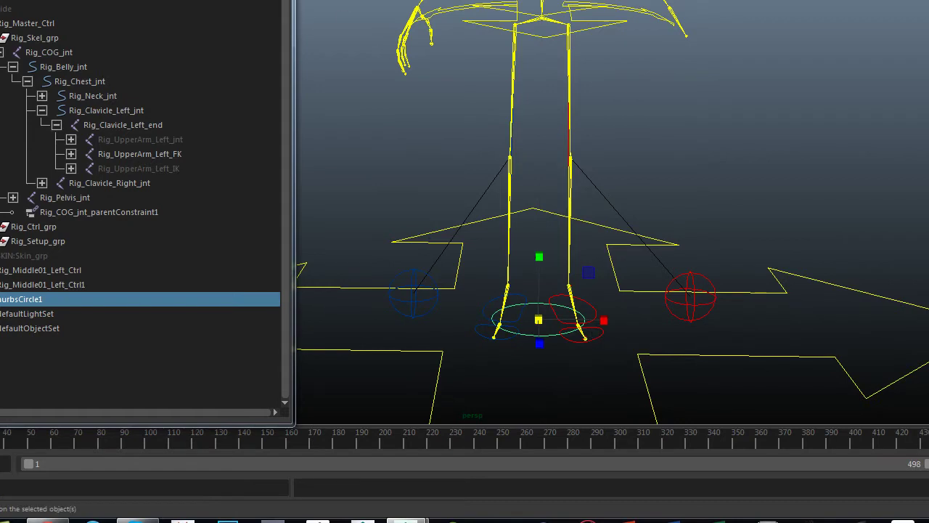
Rename the new NURBS circle as Rig_UpperArm_Left_Ctrl
{"action": "left_click_drag", "start_coordinate": [708, 121], "coordinate": [642, 158], "text": "alt"}
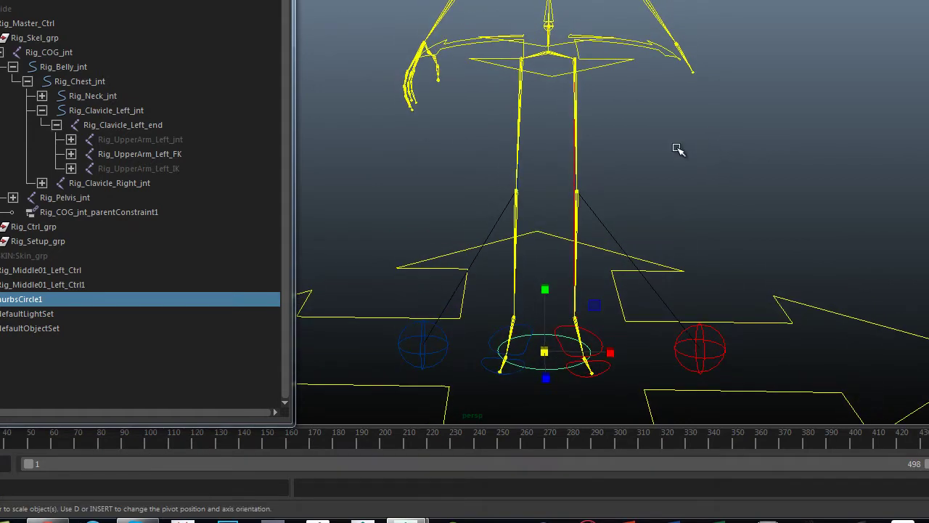
{"action": "double_click", "coordinate": [50, 299]}
{"action": "type", "text": "Rig_UpperArm_Left"}
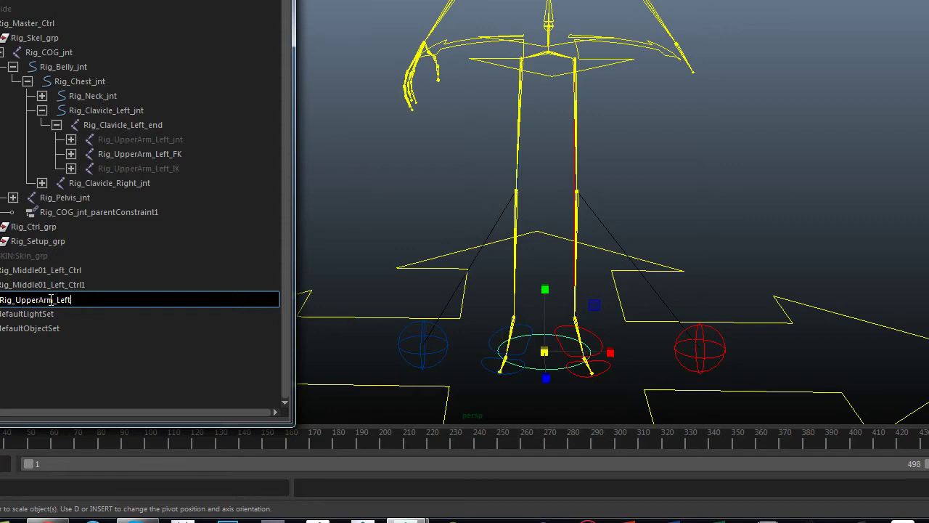
{"action": "type", "text": "rl"}
{"action": "key", "text": "Return"}
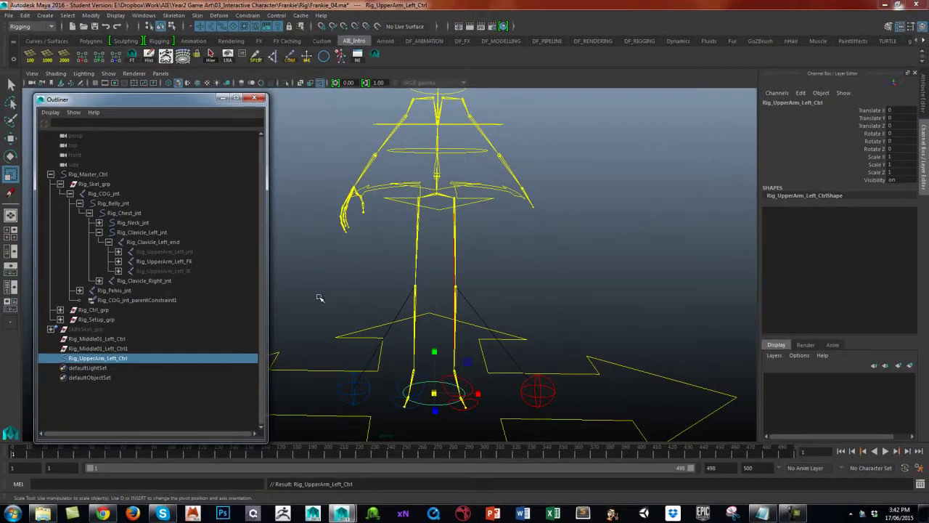
Open the Shape Control tool and set Rig_UpperArm_Left_FK as its joint
{"action": "middle_click_drag", "start_coordinate": [523, 267], "coordinate": [501, 317], "text": "alt"}
{"action": "right_click_drag", "start_coordinate": [501, 316], "coordinate": [477, 288], "text": "alt"}
{"action": "left_click", "coordinate": [326, 58]}
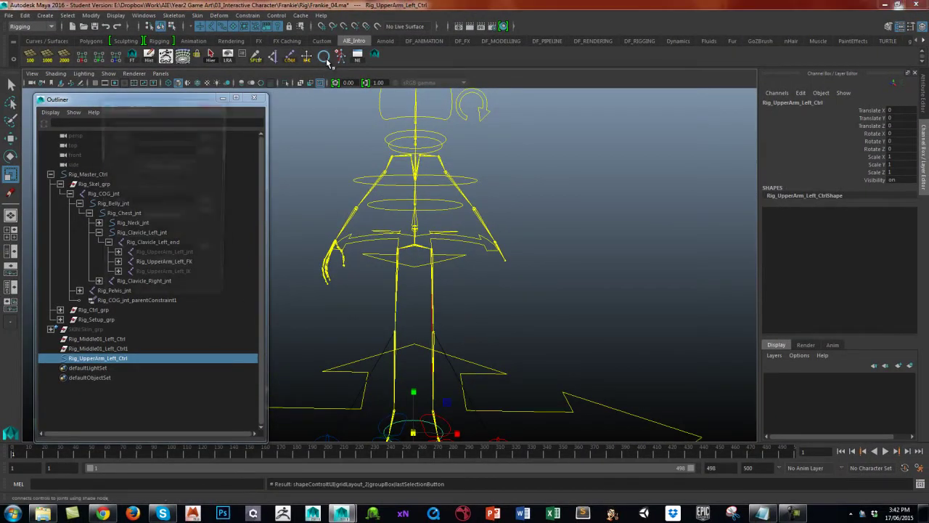
{"action": "left_click_drag", "start_coordinate": [153, 106], "coordinate": [662, 114]}
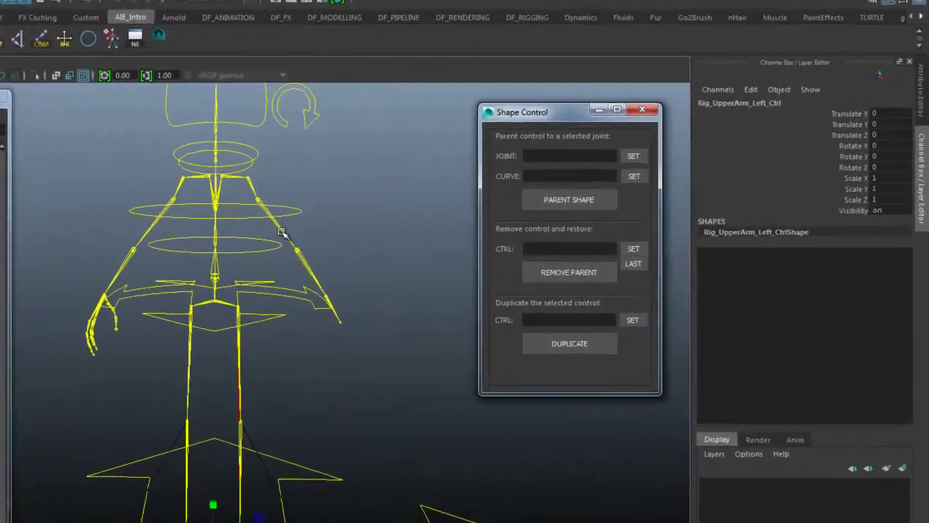
{"action": "left_click", "coordinate": [465, 197]}
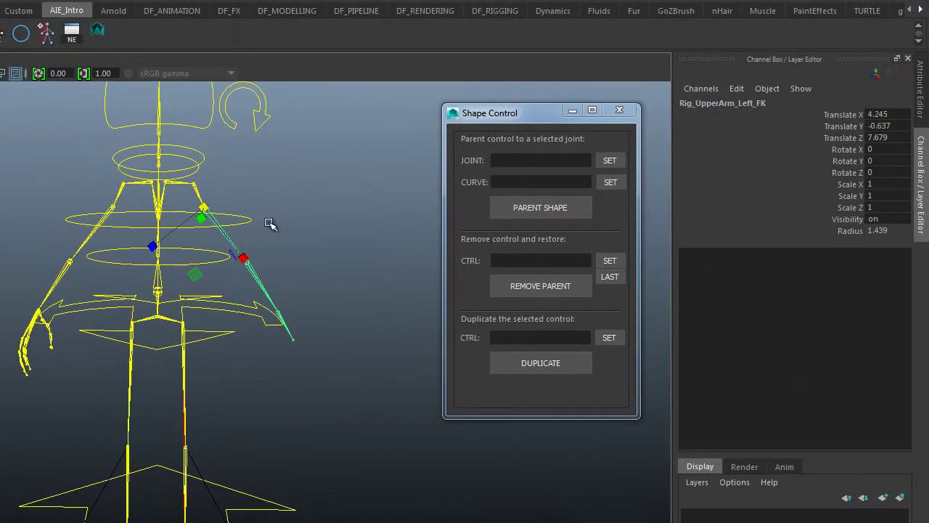
{"action": "left_click", "coordinate": [620, 162]}
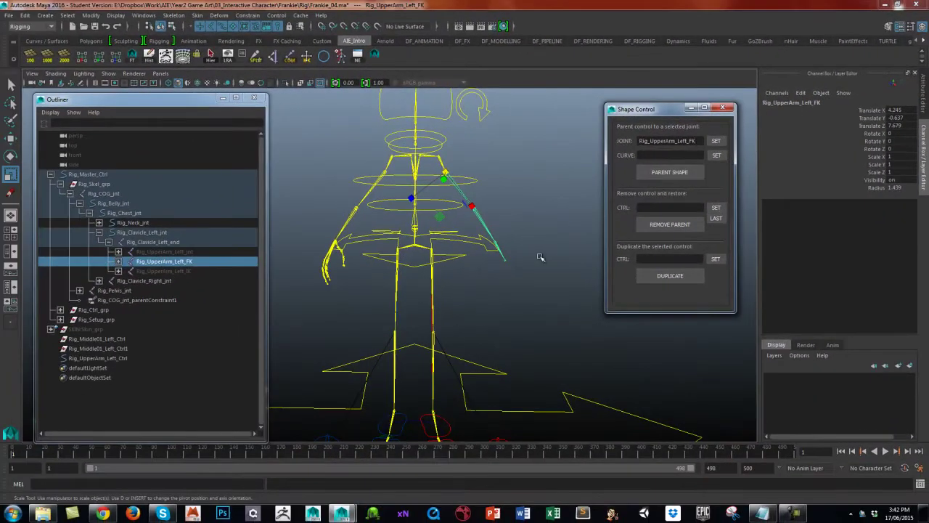
{"action": "left_click", "coordinate": [541, 256]}
{"action": "left_click", "coordinate": [464, 206]}
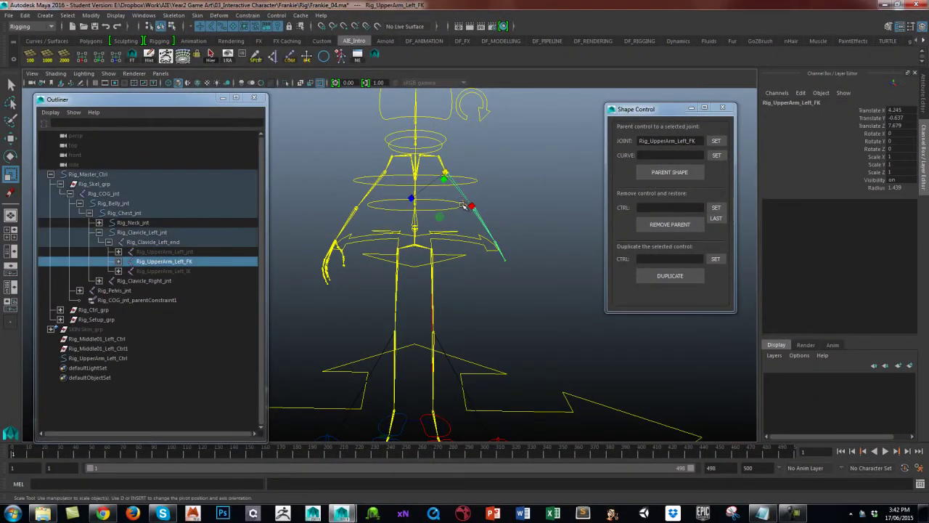
{"action": "key", "text": "q"}
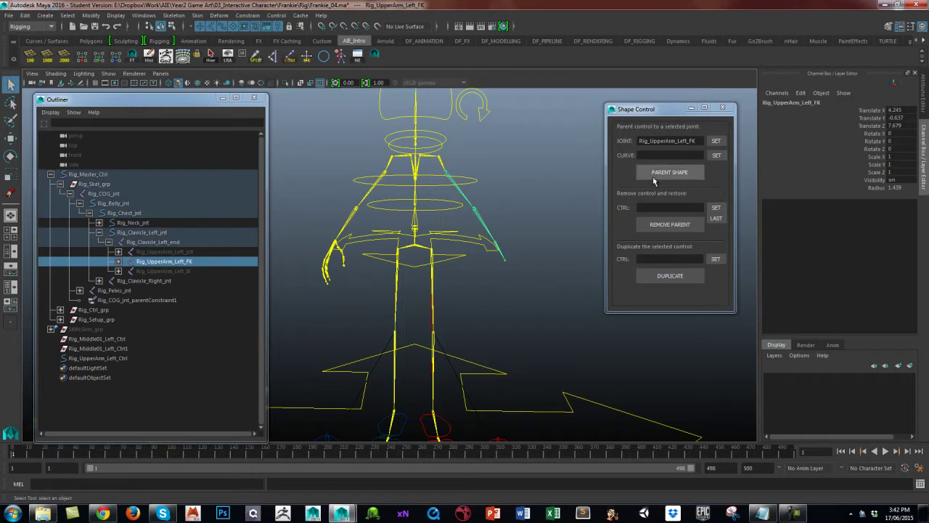
Set Rig_UpperArm_Left_Ctrl as the curve and parent its shape to the left upper arm FK joint
{"action": "middle_click_drag", "start_coordinate": [463, 376], "coordinate": [494, 297], "text": "alt"}
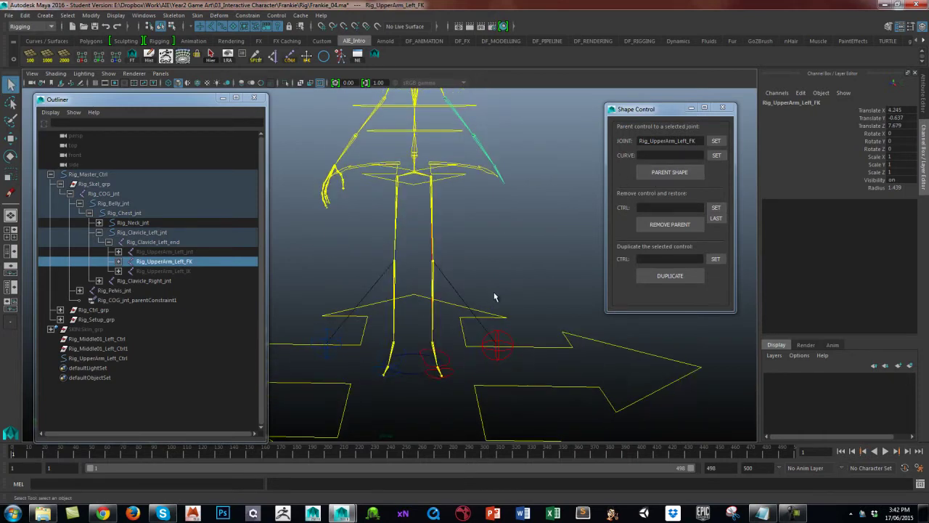
{"action": "left_click", "coordinate": [412, 370]}
{"action": "left_click", "coordinate": [717, 155]}
{"action": "left_click", "coordinate": [670, 172]}
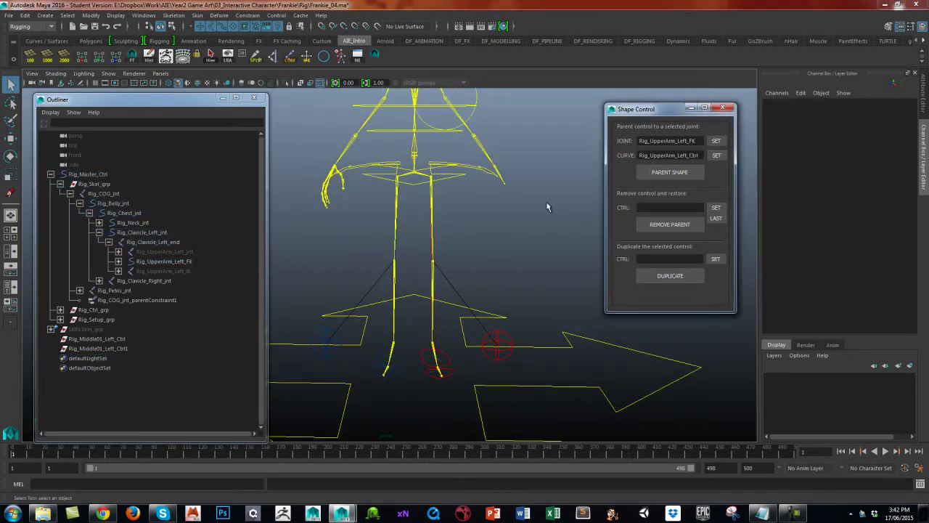
Rotate the control vertices of the left upper arm control circle so it sits across the upper arm, and return to object mode
{"action": "left_click_drag", "start_coordinate": [535, 201], "coordinate": [466, 267], "text": "alt"}
{"action": "middle_click_drag", "start_coordinate": [466, 279], "coordinate": [495, 291], "text": "alt"}
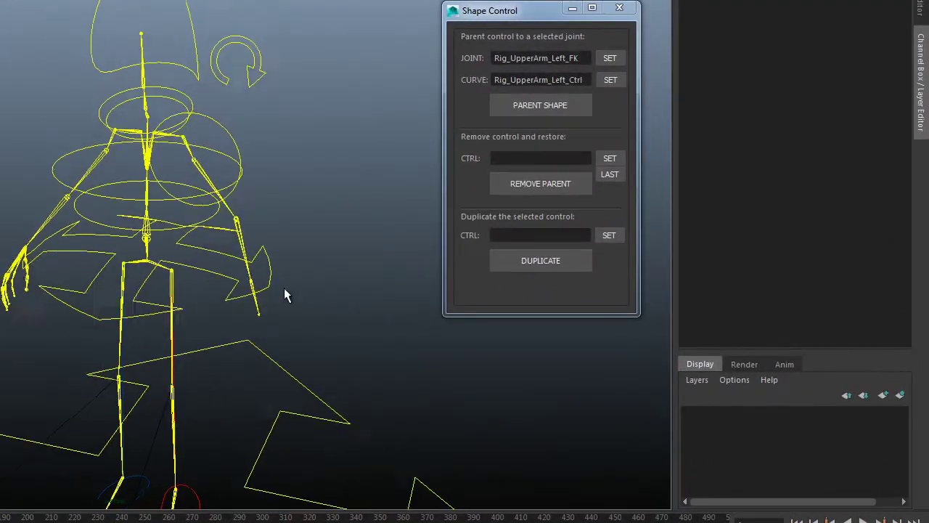
{"action": "left_click_drag", "start_coordinate": [529, 248], "coordinate": [547, 239], "text": "alt"}
{"action": "middle_click_drag", "start_coordinate": [518, 199], "coordinate": [519, 225], "text": "alt"}
{"action": "left_click_drag", "start_coordinate": [318, 185], "coordinate": [308, 179], "text": "alt"}
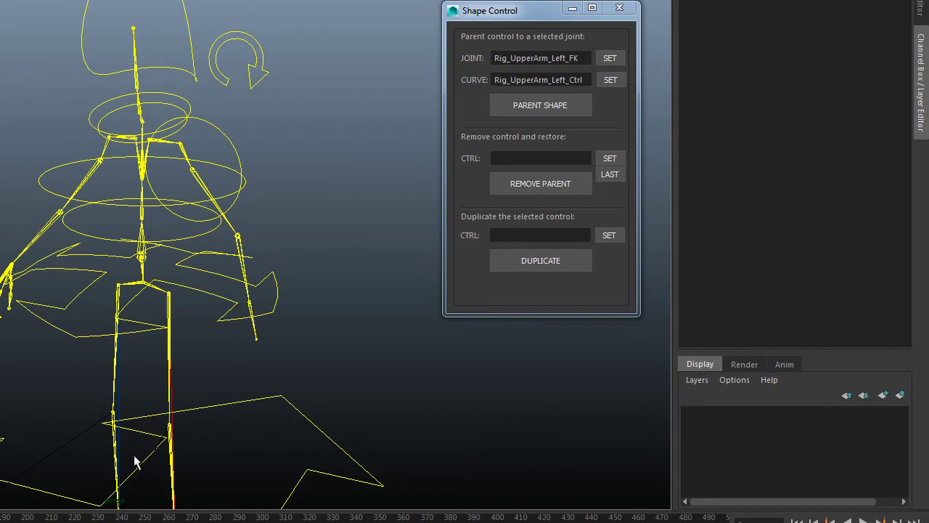
{"action": "left_click", "coordinate": [226, 151]}
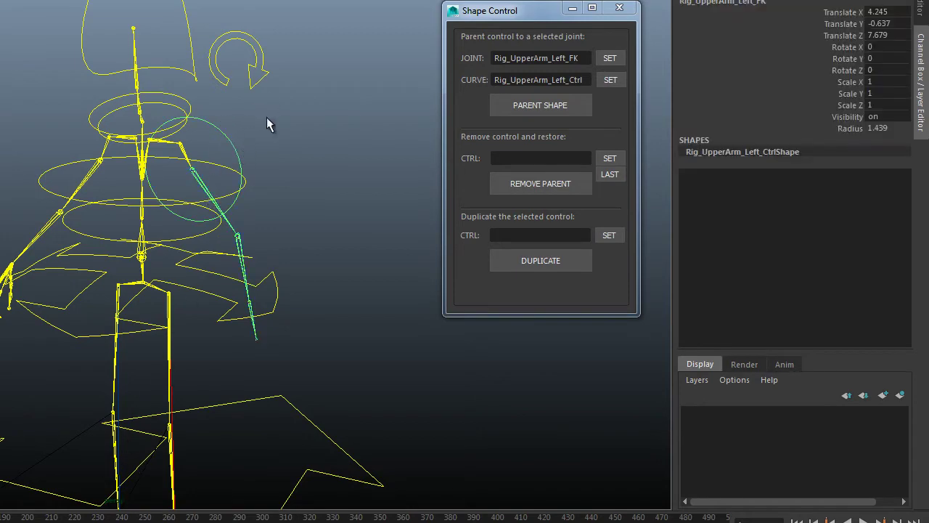
{"action": "mouse_move", "coordinate": [268, 117]}
{"action": "left_mouse_down", "text": "alt"}
{"action": "mouse_move", "coordinate": [264, 106]}
{"action": "mouse_move", "coordinate": [257, 127]}
{"action": "left_mouse_up", "text": "alt"}
{"action": "right_click_drag", "start_coordinate": [241, 140], "coordinate": [192, 148]}
{"action": "right_click", "coordinate": [243, 148]}
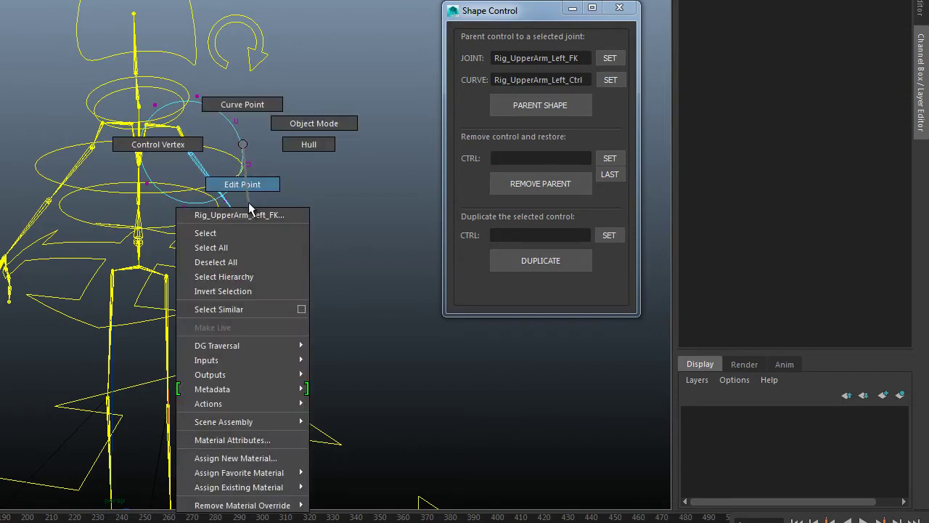
{"action": "left_click", "coordinate": [249, 247]}
{"action": "key", "text": "e"}
{"action": "mouse_move", "coordinate": [272, 150]}
{"action": "left_mouse_down", "text": "alt"}
{"action": "mouse_move", "coordinate": [250, 135]}
{"action": "mouse_move", "coordinate": [253, 149]}
{"action": "mouse_move", "coordinate": [204, 225]}
{"action": "mouse_move", "coordinate": [174, 147]}
{"action": "left_mouse_up", "text": "alt"}
{"action": "left_click_drag", "start_coordinate": [247, 109], "coordinate": [267, 90], "text": "alt"}
{"action": "left_click", "coordinate": [318, 83]}
{"action": "right_click_drag", "start_coordinate": [244, 91], "coordinate": [278, 76]}
Set the left upper arm FK control as the control to copy in the Shape Control tool and duplicate it
{"action": "left_click", "coordinate": [263, 94]}
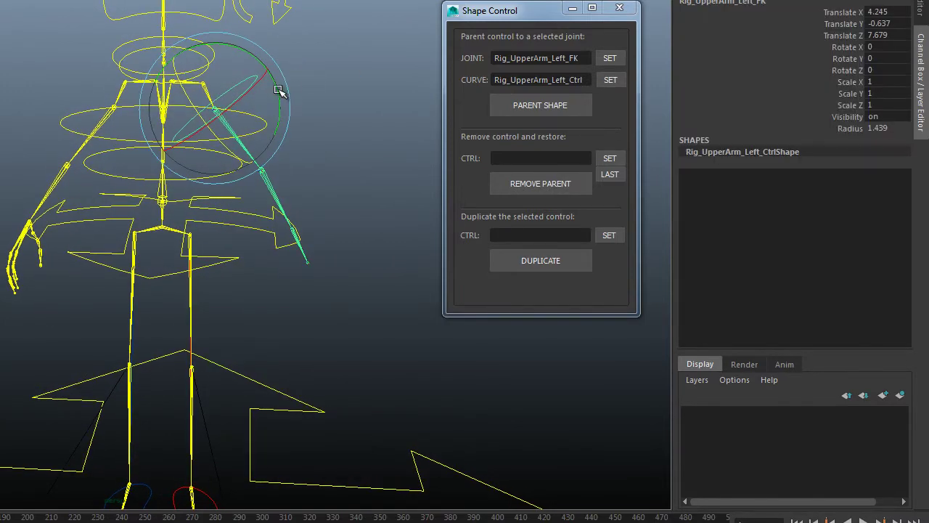
{"action": "left_click_drag", "start_coordinate": [284, 87], "coordinate": [307, 79], "text": "alt"}
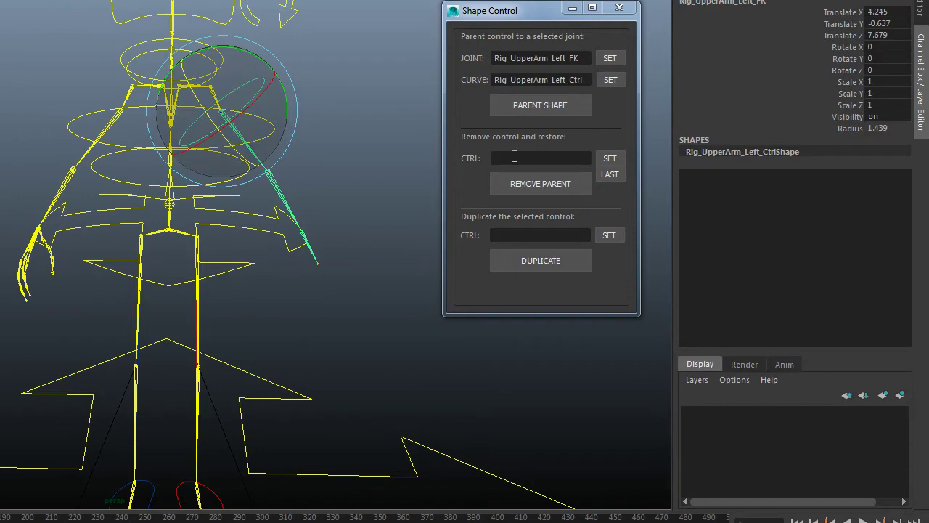
{"action": "left_click", "coordinate": [610, 235]}
{"action": "left_click", "coordinate": [560, 263]}
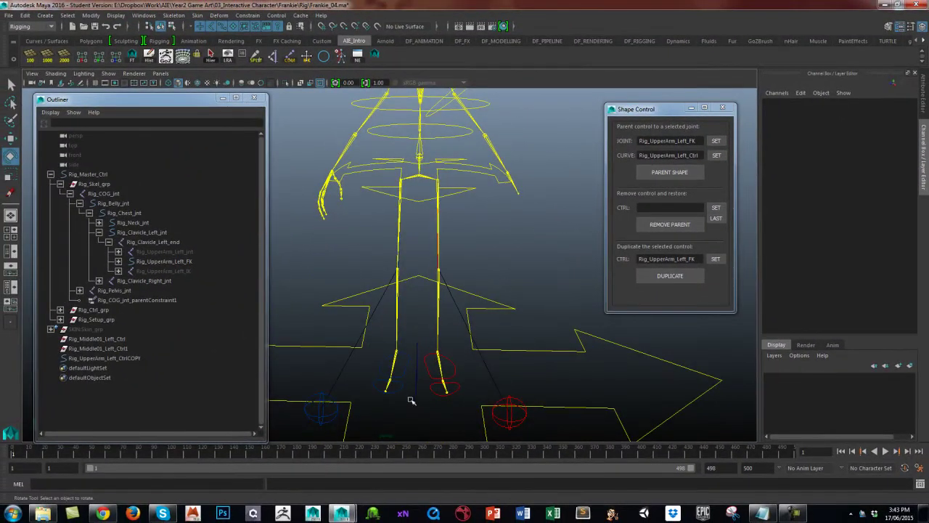
Rename the duplicated upper arm control curve as Rig_Elbow_Left_Ctrl
{"action": "left_click", "coordinate": [416, 397]}
{"action": "mouse_move", "coordinate": [454, 394]}
{"action": "left_mouse_down", "text": "alt"}
{"action": "mouse_move", "coordinate": [477, 391]}
{"action": "mouse_move", "coordinate": [460, 387]}
{"action": "left_mouse_up", "text": "alt"}
{"action": "double_click", "coordinate": [149, 358]}
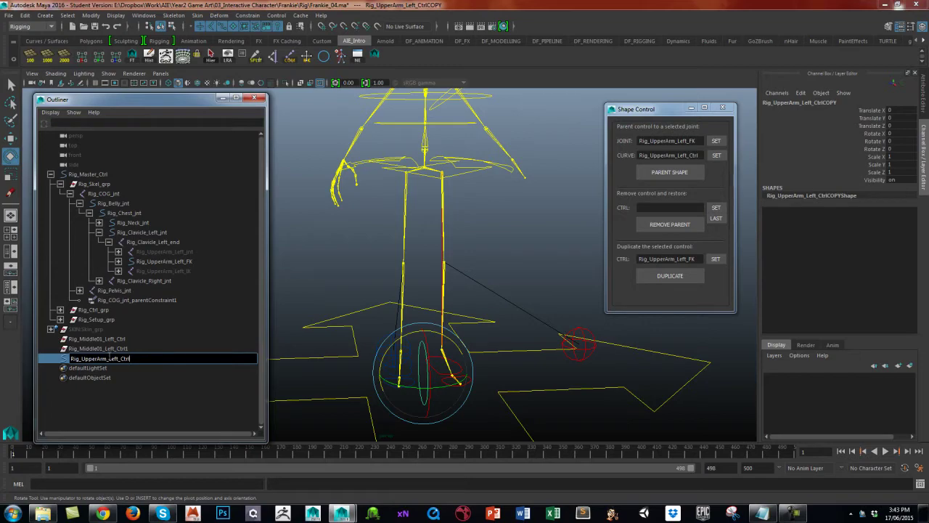
{"action": "left_click_drag", "start_coordinate": [107, 359], "coordinate": [83, 359]}
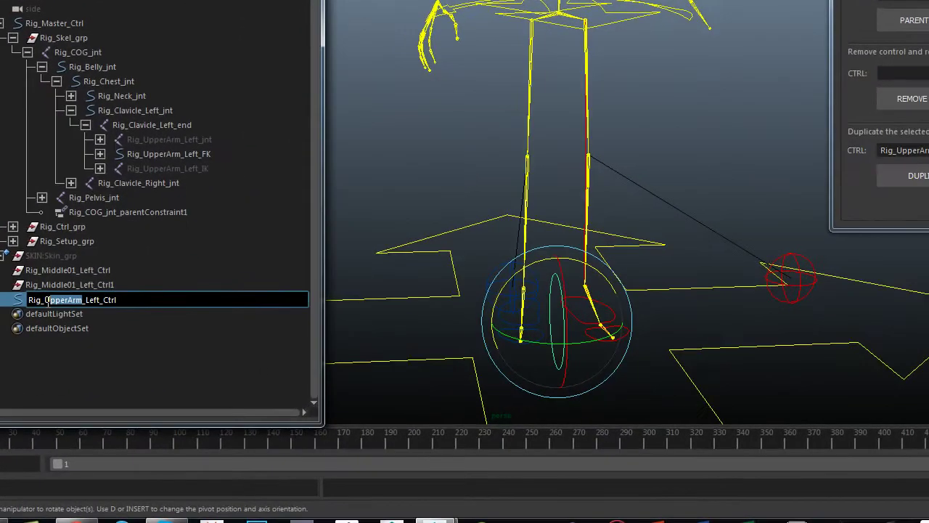
{"action": "key", "text": "BackSpace"}
{"action": "type", "text": "B"}
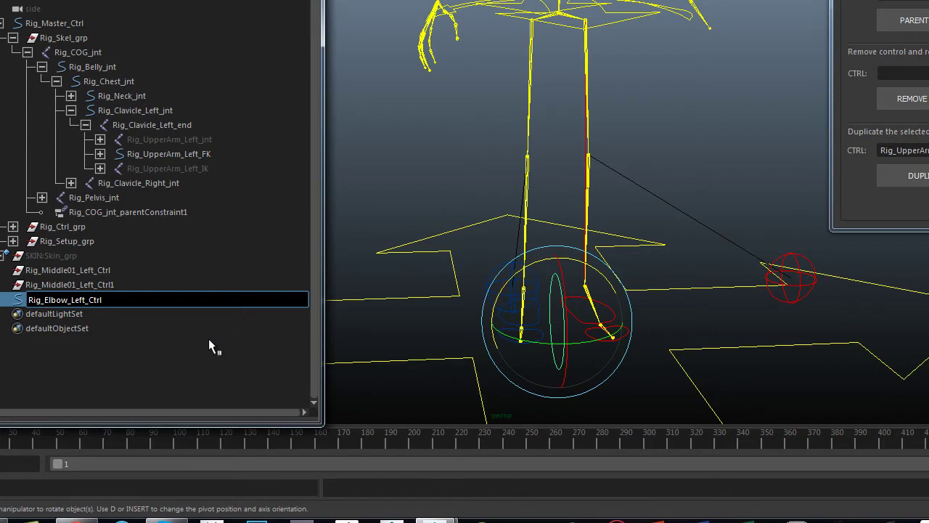
{"action": "key", "text": "Return"}
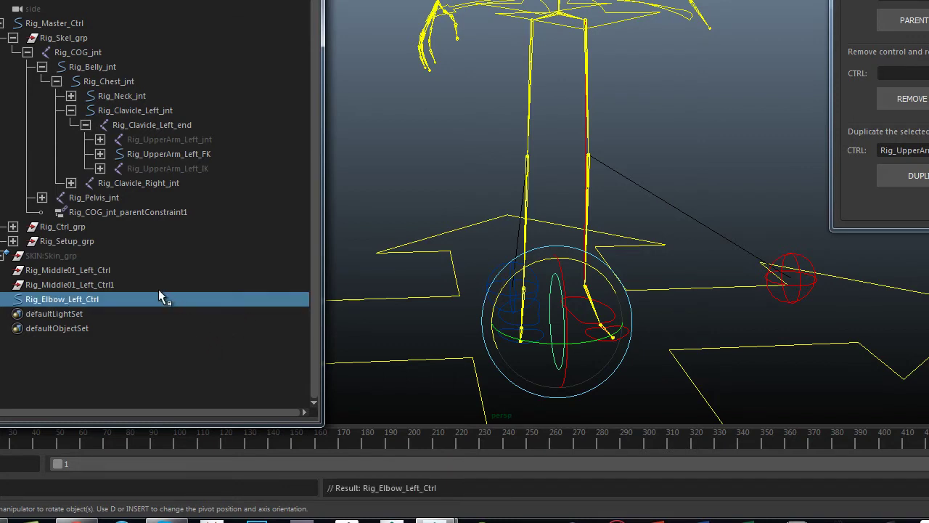
Duplicate Rig_Elbow_Left_Ctrl and rename the copy as Rig_Hand_Left_Ctrl
{"action": "key", "text": "ctrl+d"}
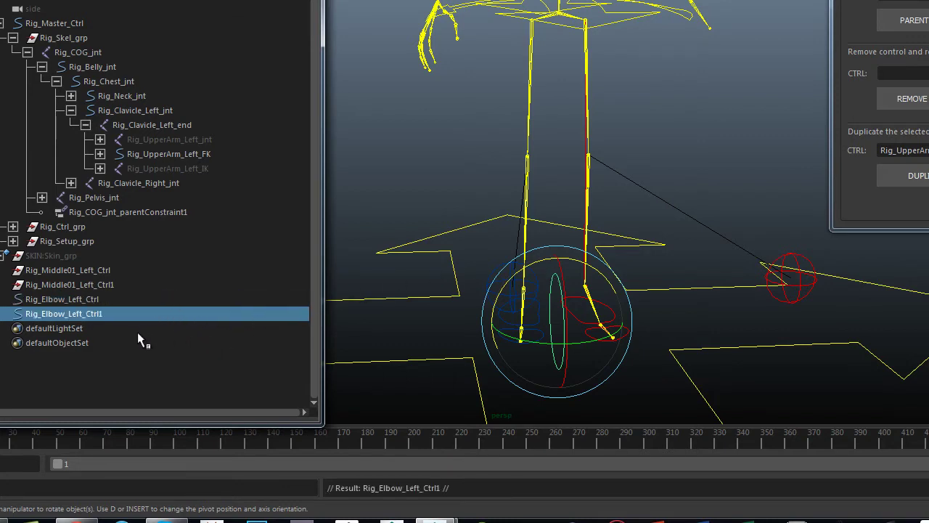
{"action": "double_click", "coordinate": [116, 313]}
{"action": "left_click", "coordinate": [69, 314]}
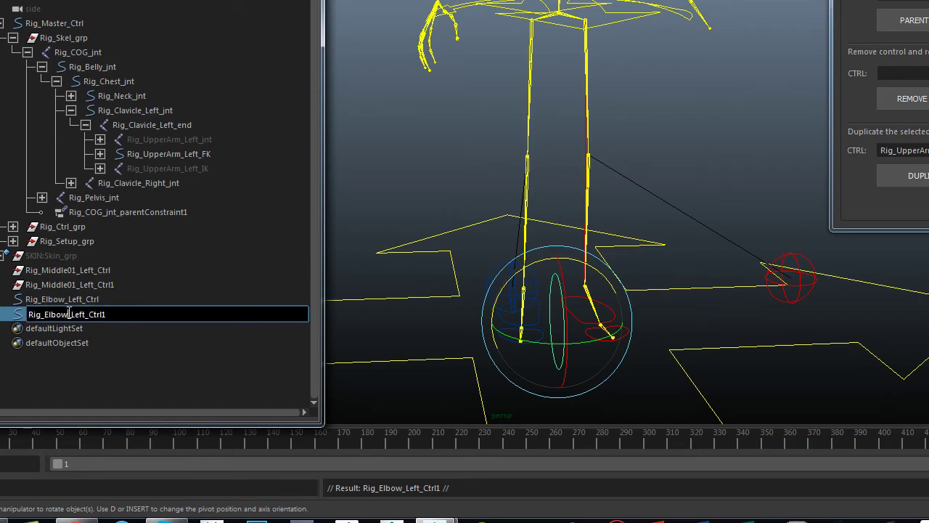
{"action": "key", "text": "BackSpace"}
{"action": "key", "text": "BackSpace"}
{"action": "key", "text": "BackSpace"}
{"action": "key", "text": "BackSpace"}
{"action": "key", "text": "BackSpace"}
{"action": "type", "text": "Hand"}
{"action": "key", "text": "BackSpace"}
{"action": "key", "text": "Return"}
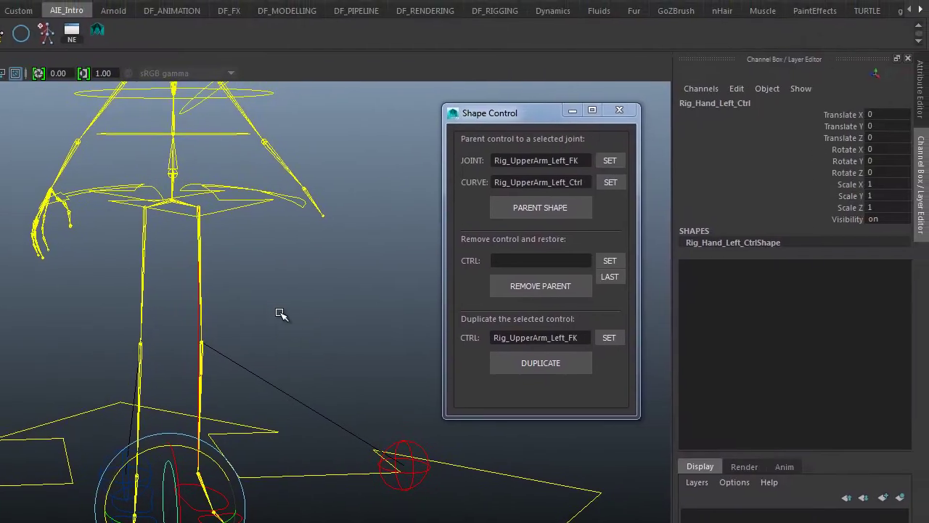
Set the left elbow FK joint, Rig_Elbow_Left_FK, as the joint in the Shape Control tool
{"action": "middle_click_drag", "start_coordinate": [279, 309], "coordinate": [278, 403], "text": "alt"}
{"action": "scroll", "coordinate": [278, 402], "scroll_direction": "down", "scroll_amount": 3}
{"action": "left_click", "coordinate": [276, 268]}
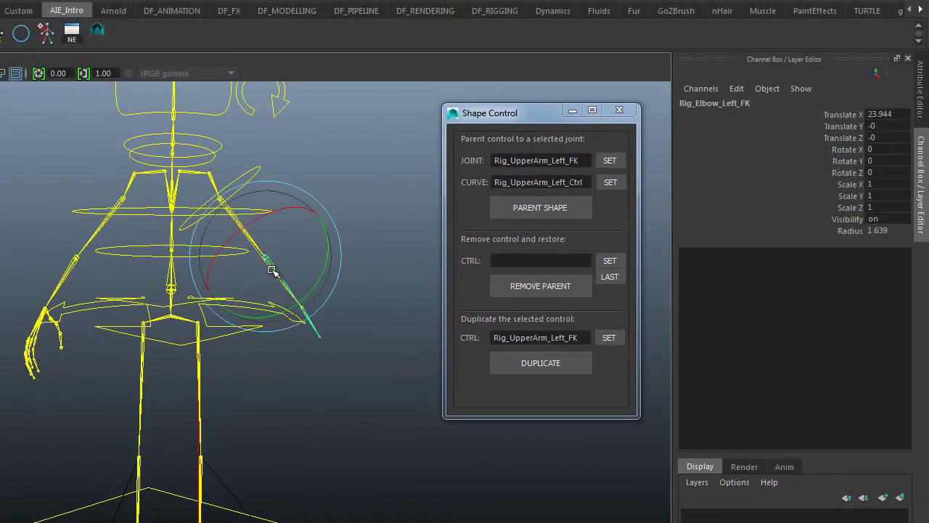
{"action": "left_click", "coordinate": [600, 167]}
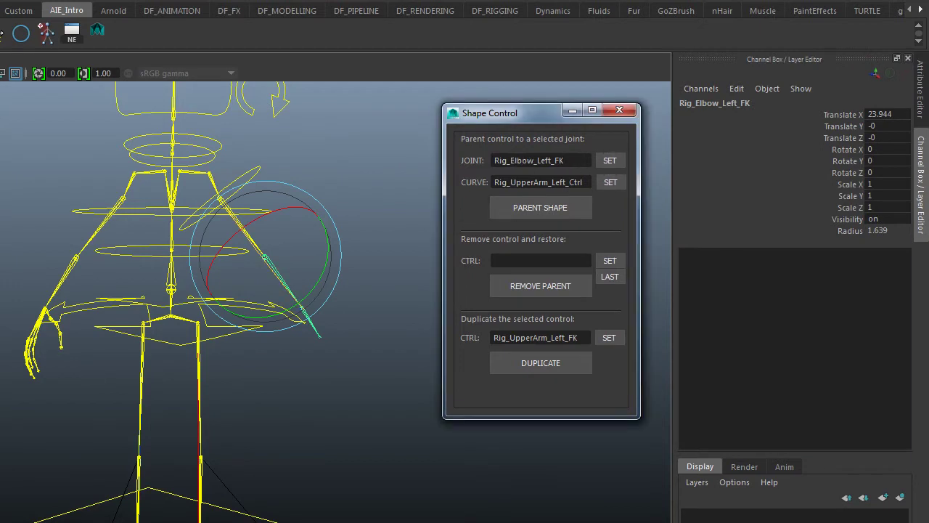
{"action": "left_click", "coordinate": [540, 207]}
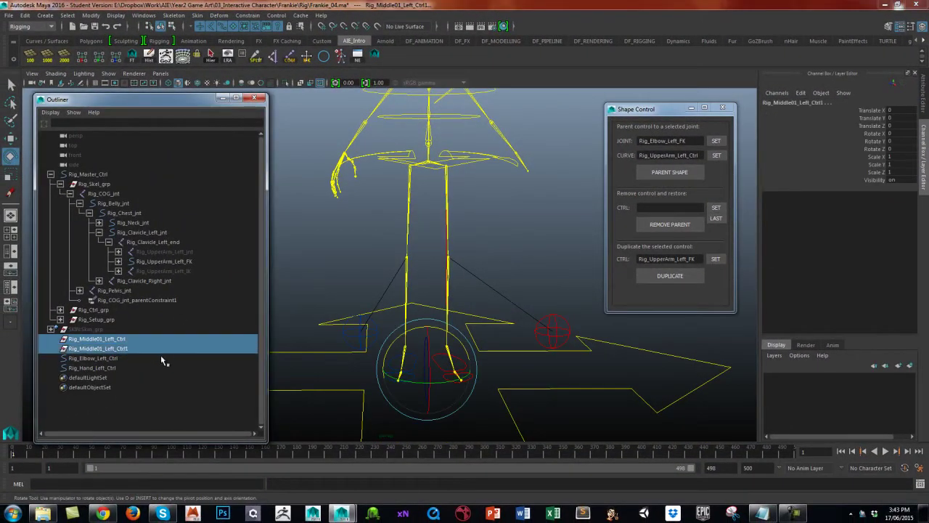
Delete the leftover Rig_Middle01_Left_Ctrl and Rig_Middle01_Left_Ctrl1 groups
{"action": "key", "text": "Delete"}
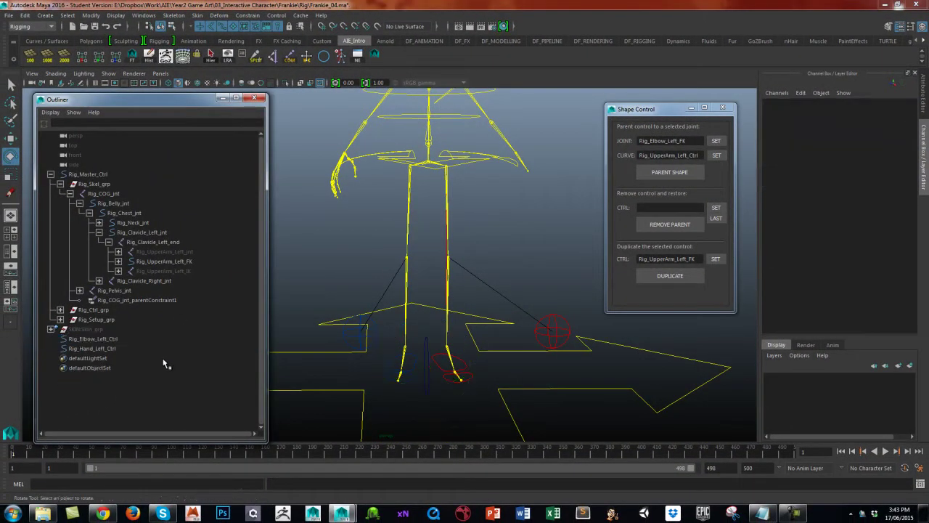
Set Rig_Elbow_Left_Ctrl as the curve and parent its shape to the left elbow FK joint
{"action": "left_click", "coordinate": [428, 395]}
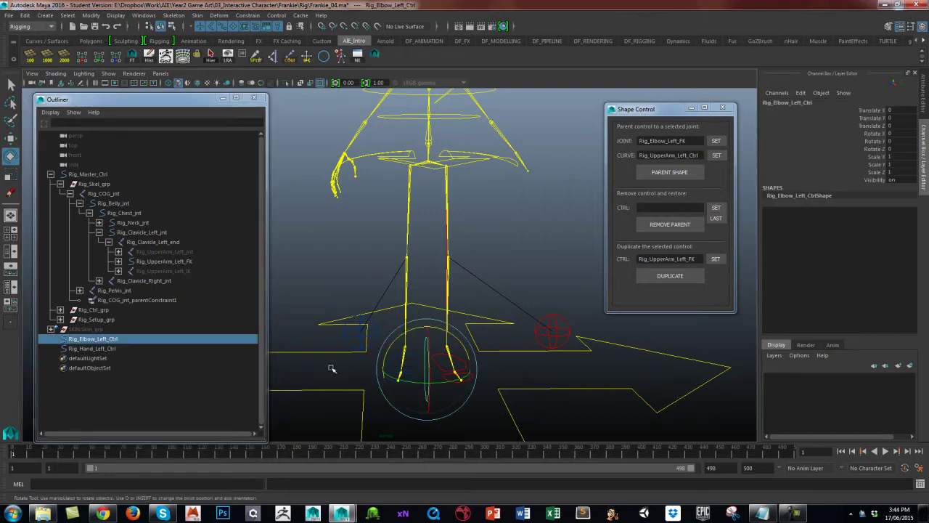
{"action": "left_click", "coordinate": [717, 155]}
{"action": "left_click", "coordinate": [675, 175]}
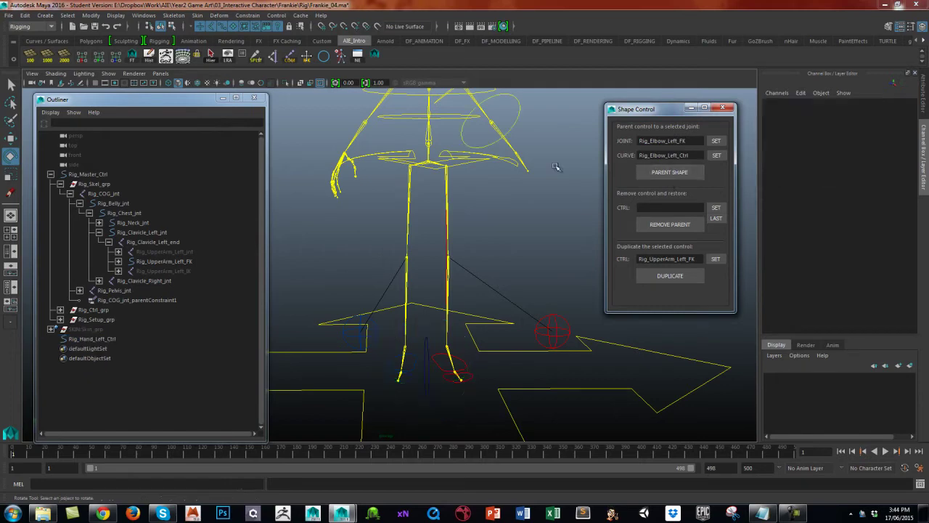
Parent the shape of Rig_Hand_Left_Ctrl to the Rig_Hand_Left_FK joint and close the Shape Control tool
{"action": "mouse_move", "coordinate": [545, 201]}
{"action": "left_mouse_down", "text": "alt"}
{"action": "mouse_move", "coordinate": [498, 203]}
{"action": "mouse_move", "coordinate": [513, 223]}
{"action": "mouse_move", "coordinate": [529, 211]}
{"action": "left_mouse_up", "text": "alt"}
{"action": "left_click", "coordinate": [523, 211]}
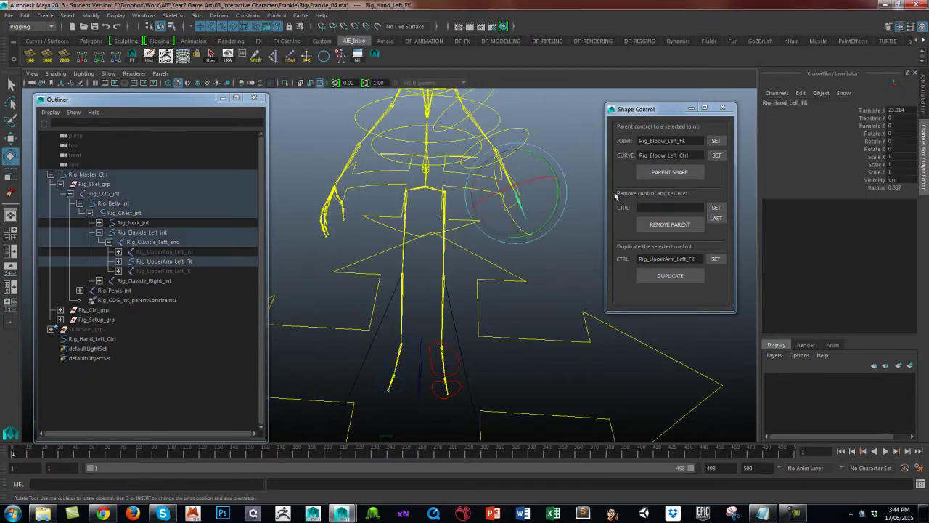
{"action": "left_click", "coordinate": [717, 141]}
{"action": "left_click", "coordinate": [92, 339]}
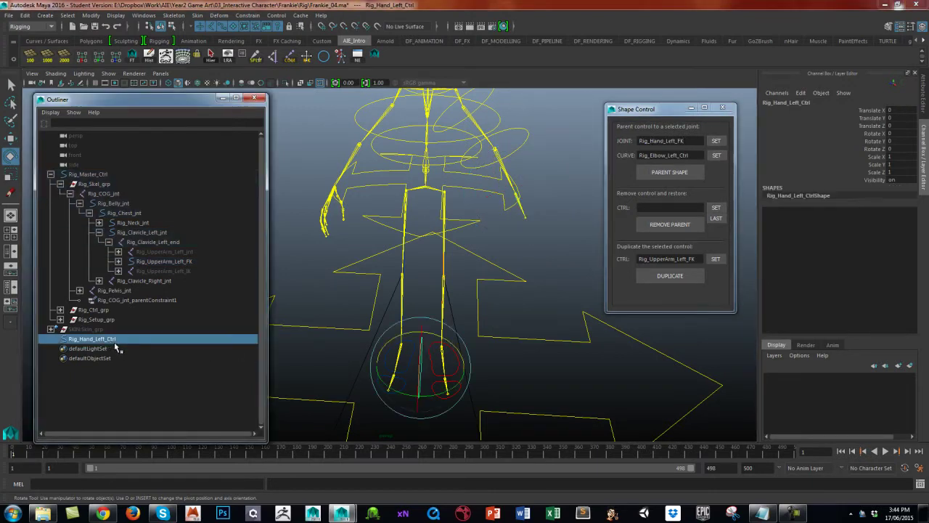
{"action": "left_click", "coordinate": [716, 155]}
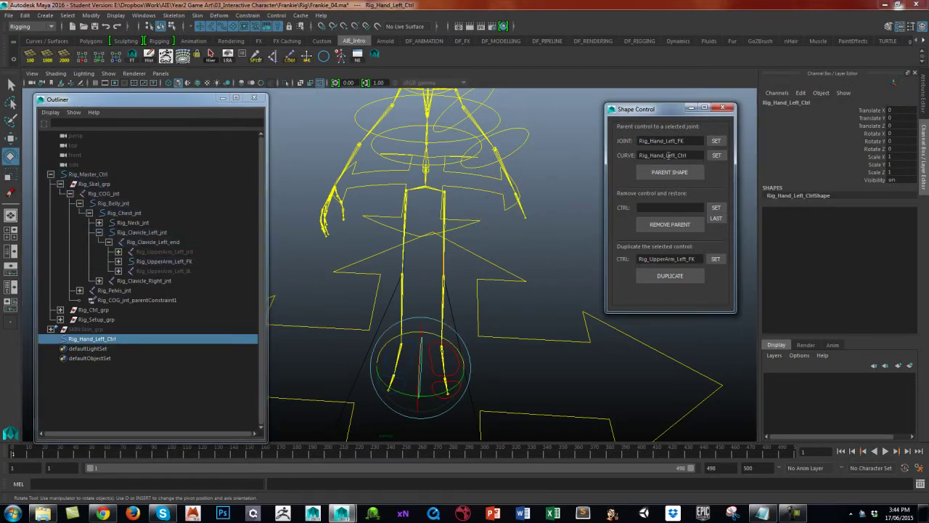
{"action": "left_click", "coordinate": [678, 175]}
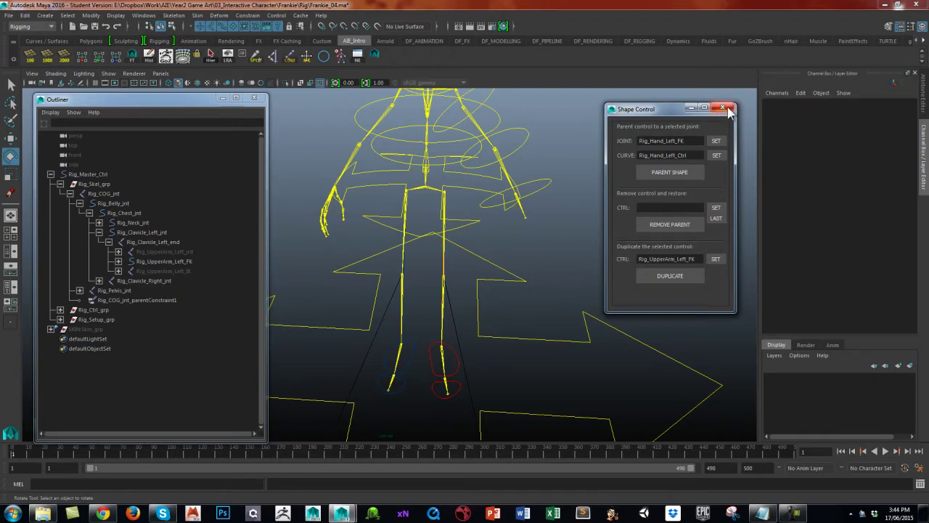
{"action": "left_click", "coordinate": [723, 108]}
Test the left arm's FK controls by rotating the upper arm, elbow and hand, undoing the trial rotation
{"action": "left_click_drag", "start_coordinate": [612, 160], "coordinate": [610, 197], "text": "alt"}
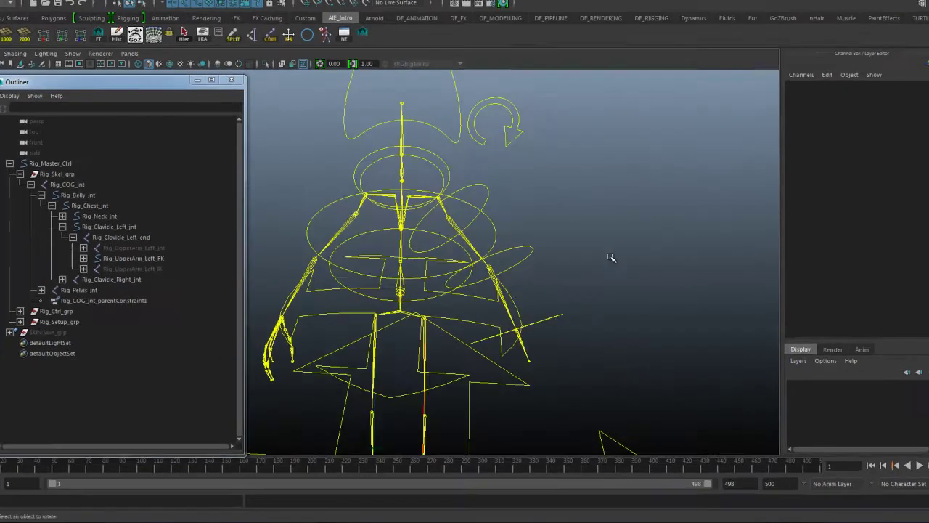
{"action": "left_click", "coordinate": [493, 131]}
{"action": "mouse_move", "coordinate": [488, 70]}
{"action": "left_mouse_down"}
{"action": "mouse_move", "coordinate": [498, 91]}
{"action": "mouse_move", "coordinate": [492, 52]}
{"action": "mouse_move", "coordinate": [493, 75]}
{"action": "left_mouse_up"}
{"action": "key", "text": "ctrl+z"}
{"action": "left_click", "coordinate": [657, 67]}
{"action": "left_click", "coordinate": [550, 151]}
{"action": "left_click_drag", "start_coordinate": [536, 170], "coordinate": [546, 184], "text": "alt"}
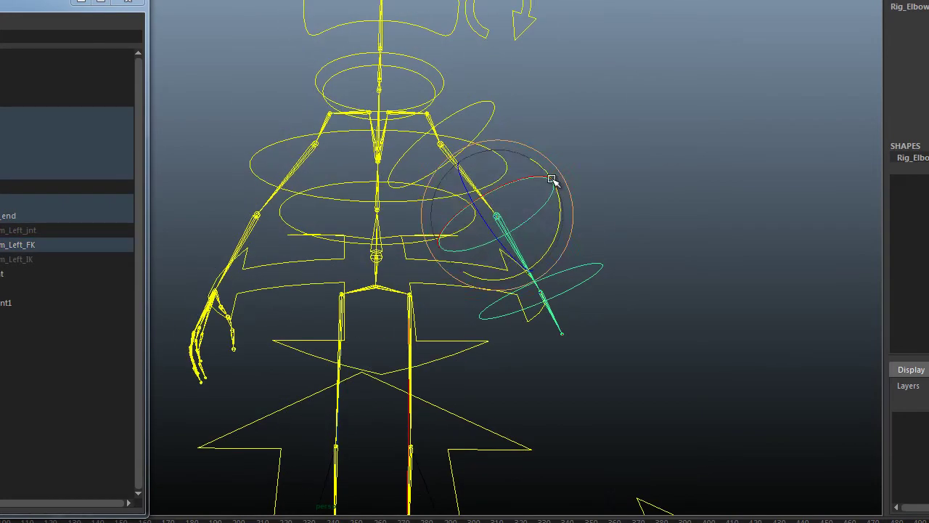
{"action": "left_click_drag", "start_coordinate": [492, 231], "coordinate": [488, 209]}
{"action": "left_click", "coordinate": [612, 104]}
{"action": "left_click", "coordinate": [590, 273]}
{"action": "left_click_drag", "start_coordinate": [602, 300], "coordinate": [598, 326]}
{"action": "left_click_drag", "start_coordinate": [637, 230], "coordinate": [605, 183], "text": "alt"}
{"action": "left_click", "coordinate": [650, 156]}
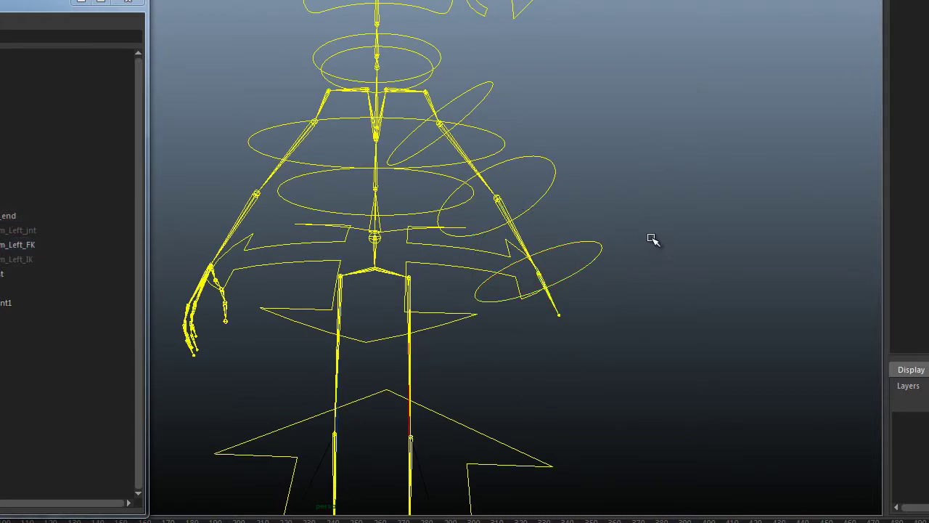
Delete the right clavicle joint together with the whole right arm chain below it
{"action": "left_click_drag", "start_coordinate": [652, 239], "coordinate": [618, 172], "text": "alt"}
{"action": "right_click_drag", "start_coordinate": [321, 160], "coordinate": [496, 201], "text": "alt"}
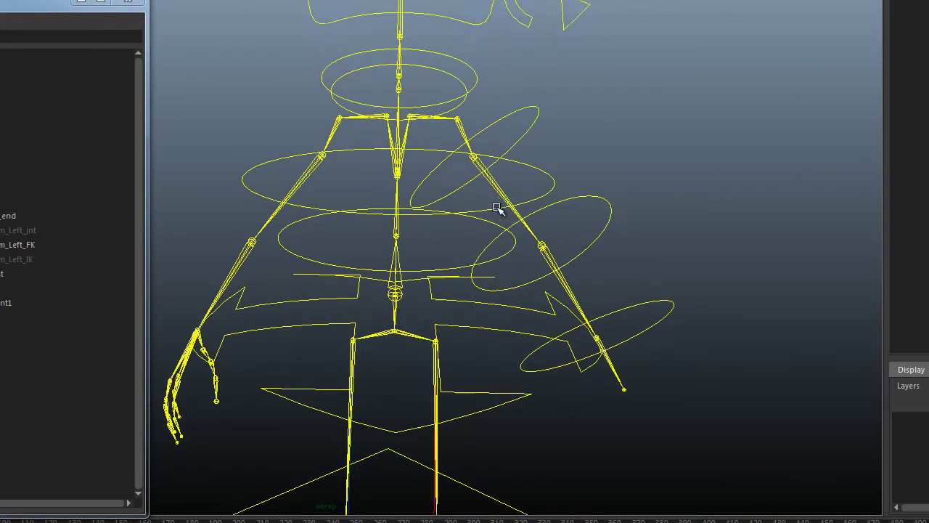
{"action": "left_click", "coordinate": [400, 152]}
{"action": "left_click_drag", "start_coordinate": [495, 85], "coordinate": [494, 102], "text": "alt"}
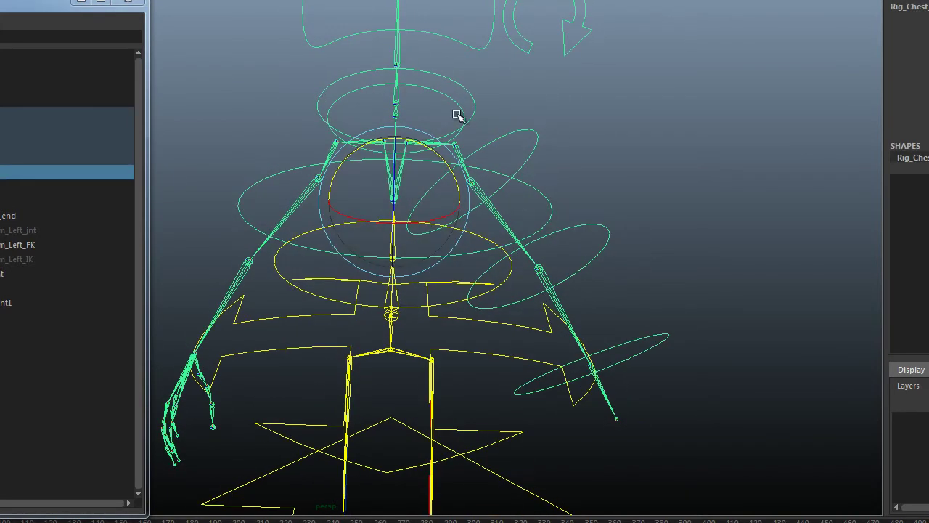
{"action": "left_click", "coordinate": [494, 102]}
{"action": "left_click", "coordinate": [380, 141]}
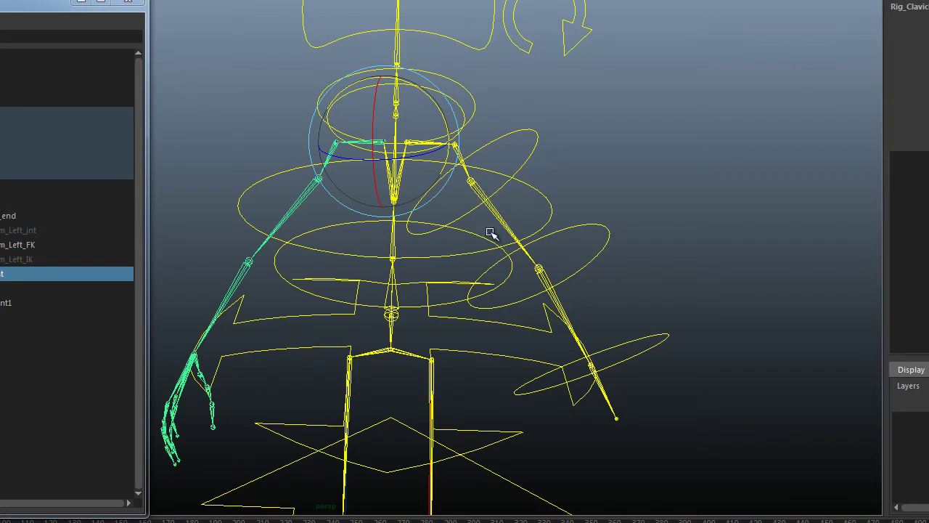
{"action": "left_click", "coordinate": [576, 103]}
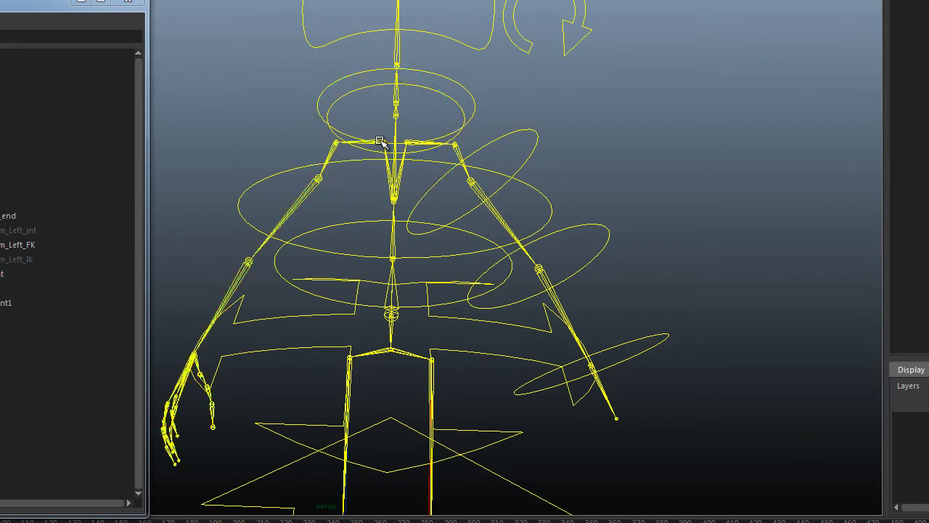
{"action": "left_click", "coordinate": [383, 142]}
{"action": "key", "text": "Delete"}
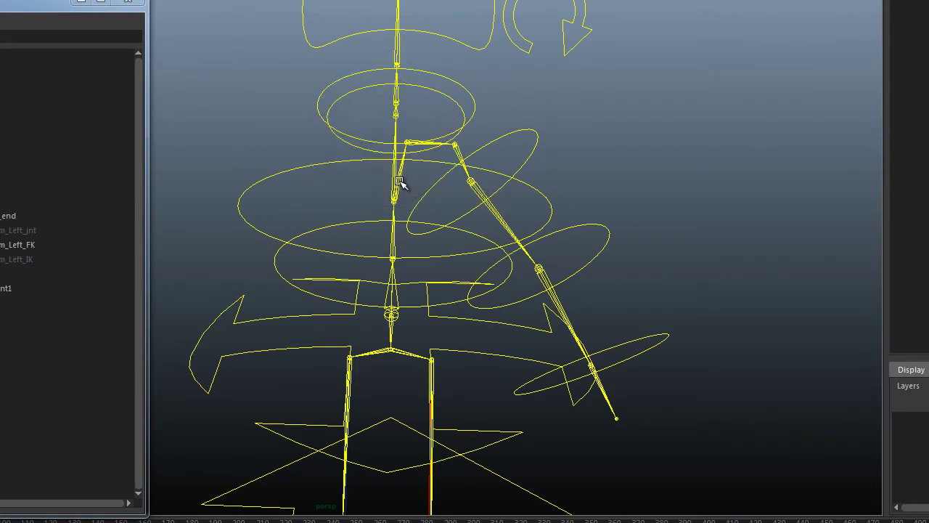
Select Rig_Clavicle_Left_jnt and open the Mirror Joints options
{"action": "middle_click_drag", "start_coordinate": [380, 182], "coordinate": [374, 201], "text": "alt"}
{"action": "left_click_drag", "start_coordinate": [374, 201], "coordinate": [362, 204], "text": "alt"}
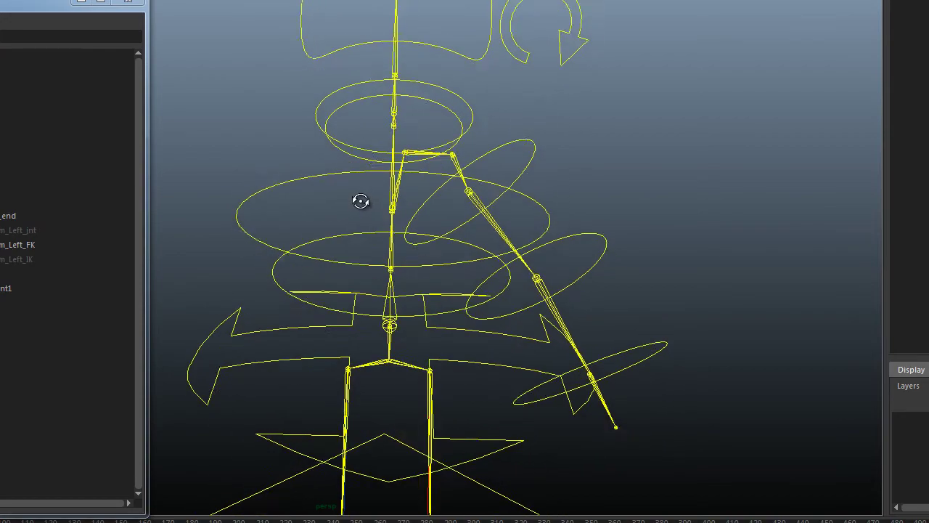
{"action": "left_click", "coordinate": [23, 218]}
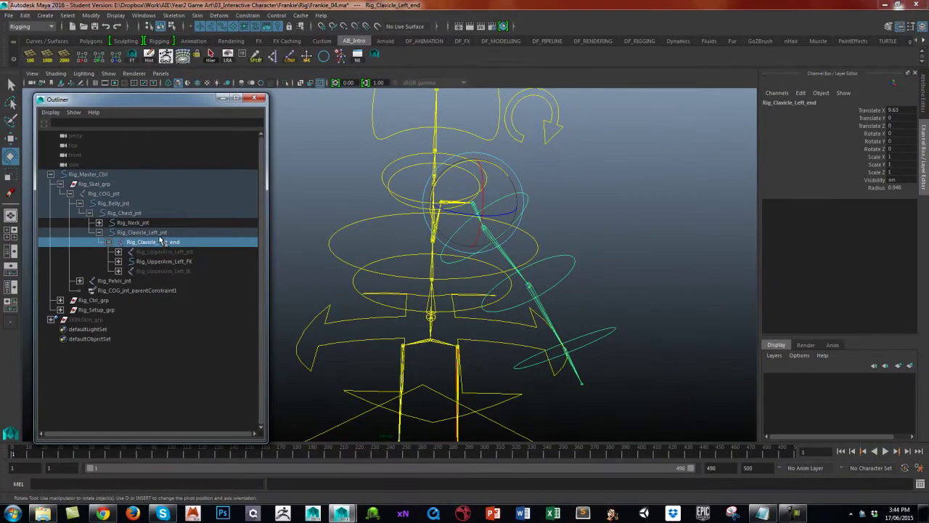
{"action": "left_click", "coordinate": [160, 233]}
{"action": "middle_click_drag", "start_coordinate": [557, 202], "coordinate": [561, 228], "text": "alt"}
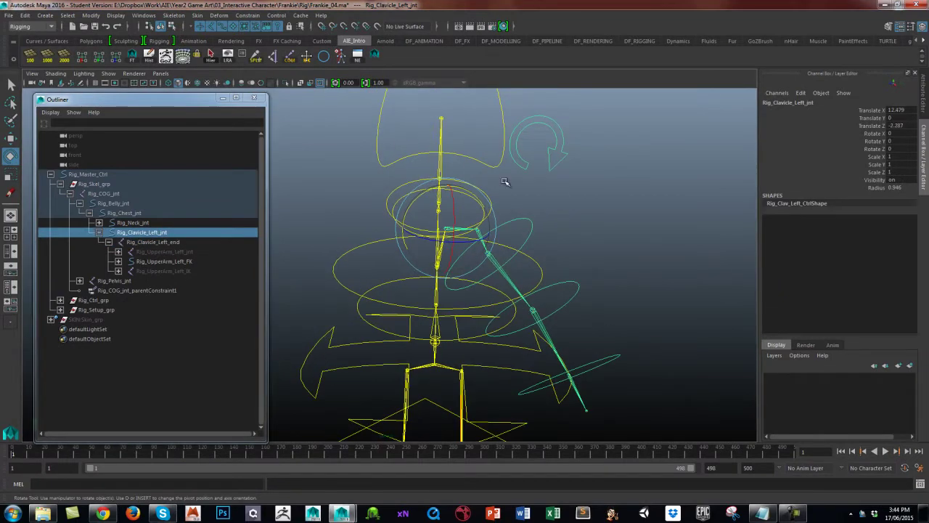
{"action": "left_click", "coordinate": [173, 15]}
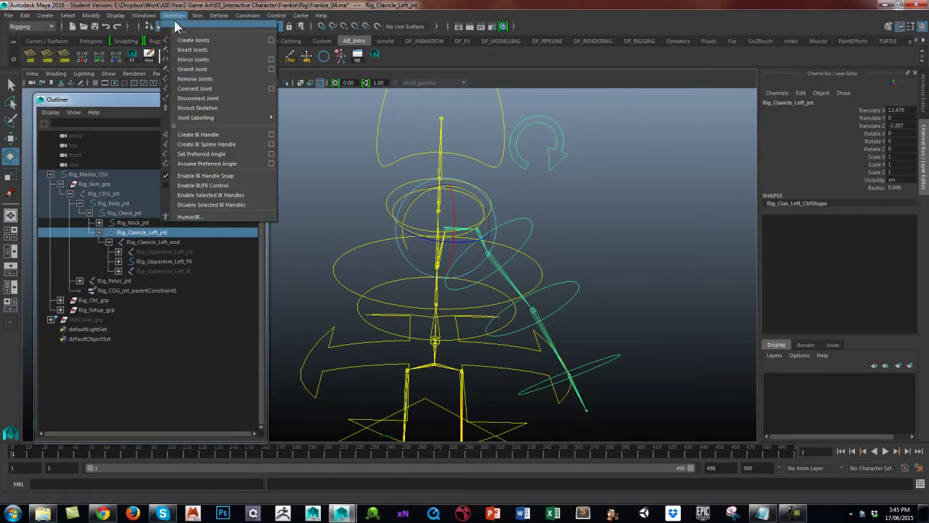
{"action": "left_click", "coordinate": [271, 61]}
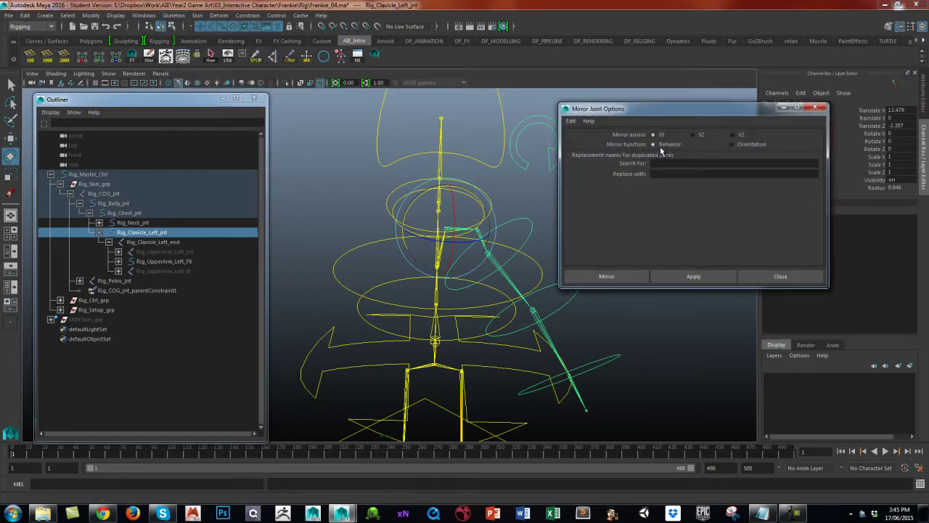
Mirror the left clavicle and arm chain across YZ using Behavior, replacing Left_ with Right_ in the joint names
{"action": "middle_click_drag", "start_coordinate": [482, 349], "coordinate": [479, 251], "text": "alt"}
{"action": "right_click_drag", "start_coordinate": [406, 316], "coordinate": [263, 354], "text": "alt"}
{"action": "right_click_drag", "start_coordinate": [490, 354], "coordinate": [374, 367], "text": "alt"}
{"action": "left_click_drag", "start_coordinate": [374, 368], "coordinate": [419, 298], "text": "alt"}
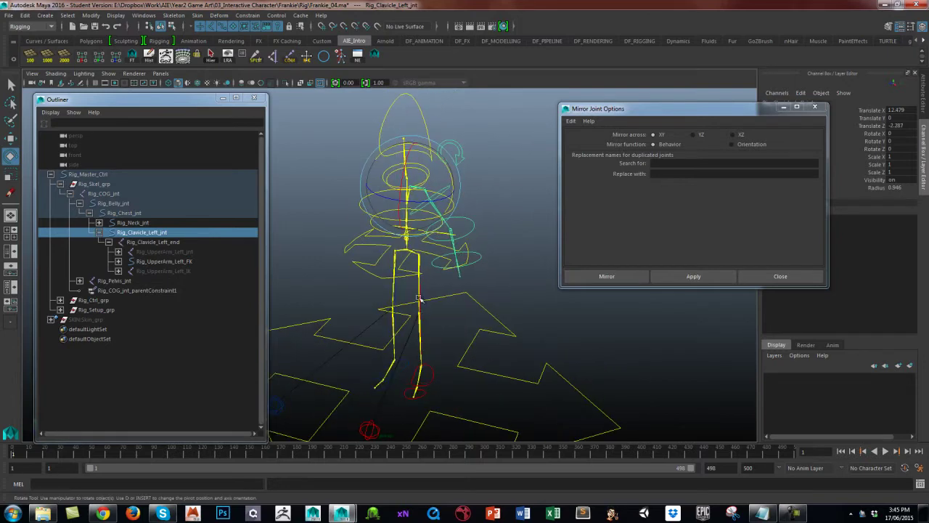
{"action": "left_click", "coordinate": [254, 98]}
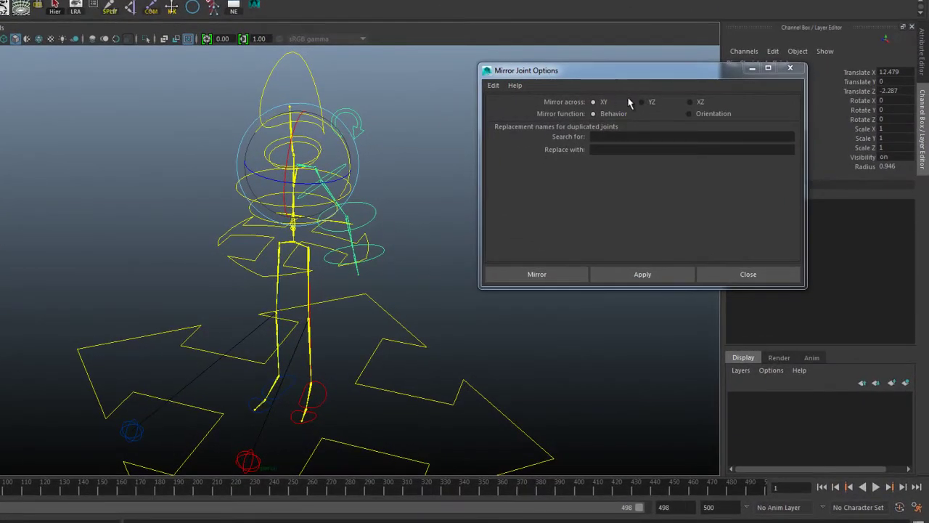
{"action": "left_click", "coordinate": [642, 102]}
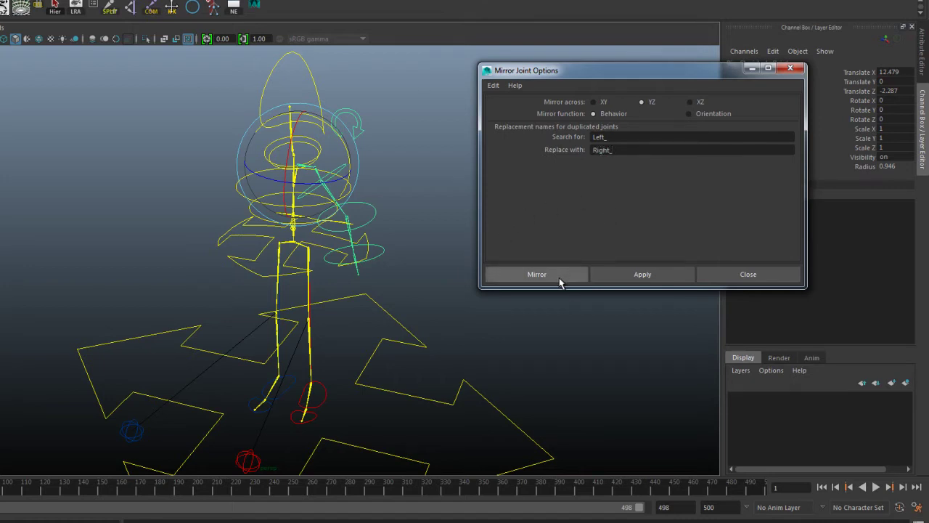
{"action": "left_click", "coordinate": [559, 281]}
Select all control vertices of the curved-arrow control shape on Rig_Clavicle_Right_jnt
{"action": "middle_click_drag", "start_coordinate": [477, 243], "coordinate": [451, 269], "text": "alt"}
{"action": "left_click_drag", "start_coordinate": [450, 270], "coordinate": [466, 265], "text": "alt"}
{"action": "middle_click_drag", "start_coordinate": [405, 287], "coordinate": [398, 320], "text": "alt"}
{"action": "right_click_drag", "start_coordinate": [399, 321], "coordinate": [666, 244], "text": "alt"}
{"action": "left_click_drag", "start_coordinate": [492, 249], "coordinate": [488, 216], "text": "alt"}
{"action": "left_click", "coordinate": [488, 216]}
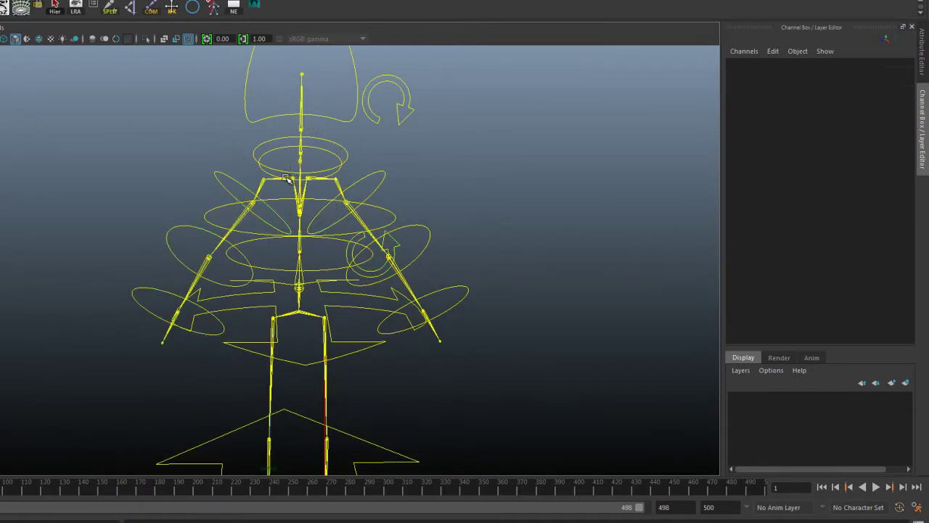
{"action": "left_click", "coordinate": [376, 272]}
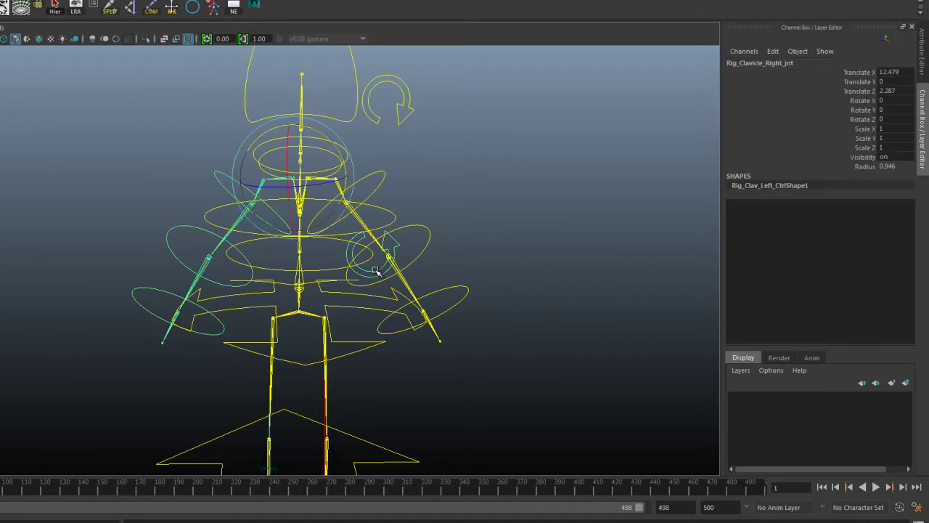
{"action": "left_click_drag", "start_coordinate": [368, 259], "coordinate": [356, 300], "text": "alt"}
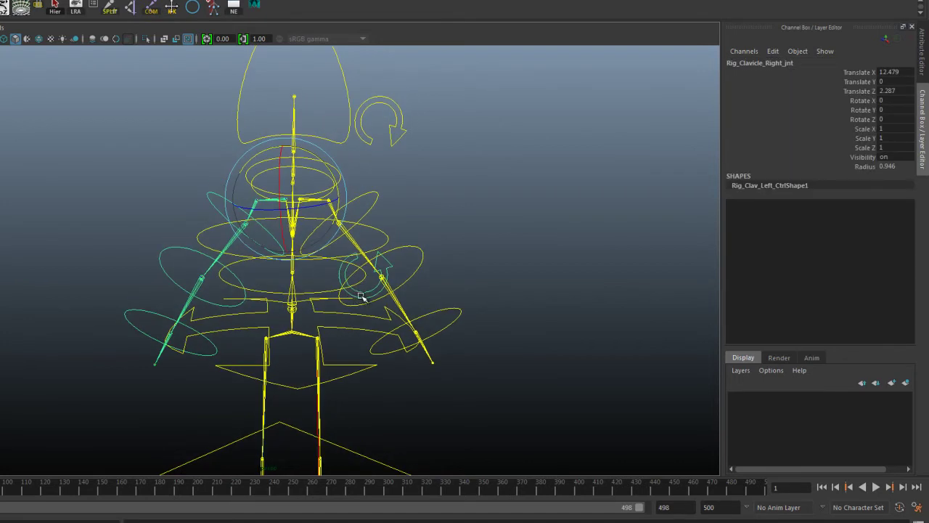
{"action": "left_click", "coordinate": [161, 180]}
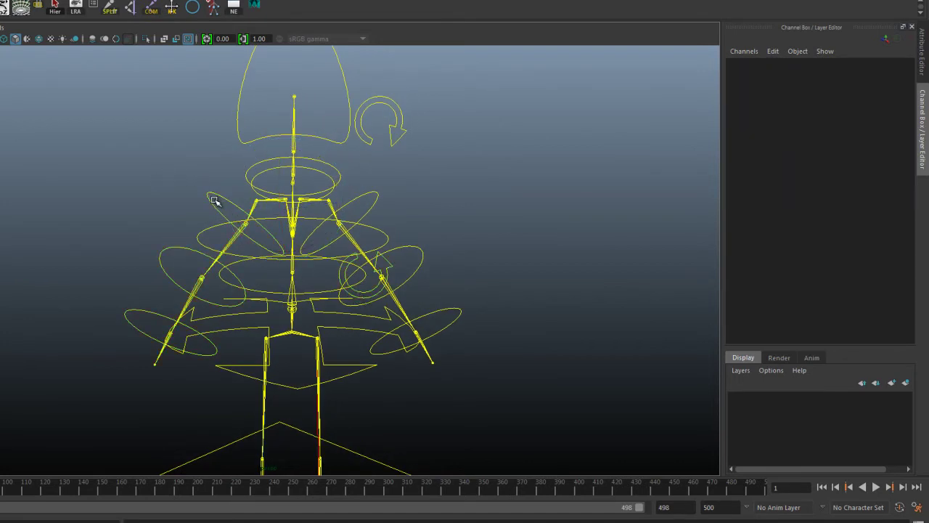
{"action": "left_click", "coordinate": [374, 291]}
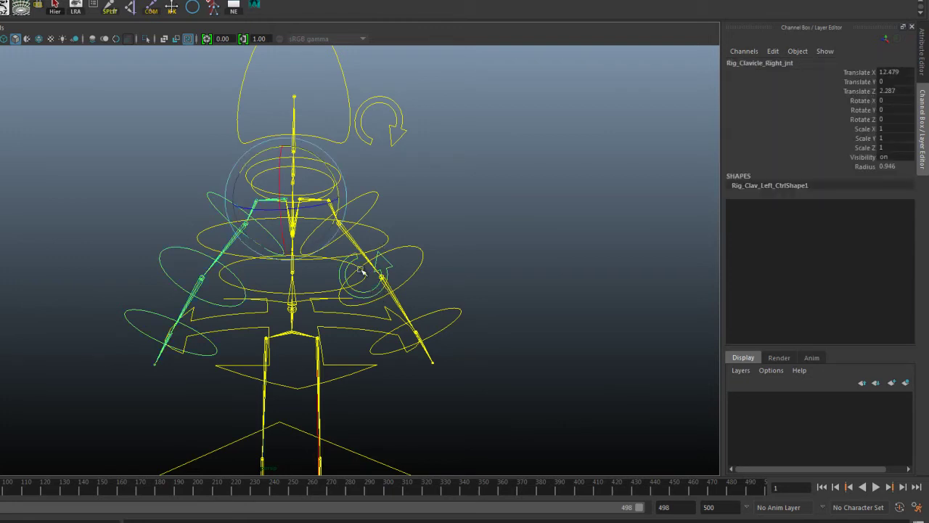
{"action": "right_click_drag", "start_coordinate": [367, 270], "coordinate": [314, 272]}
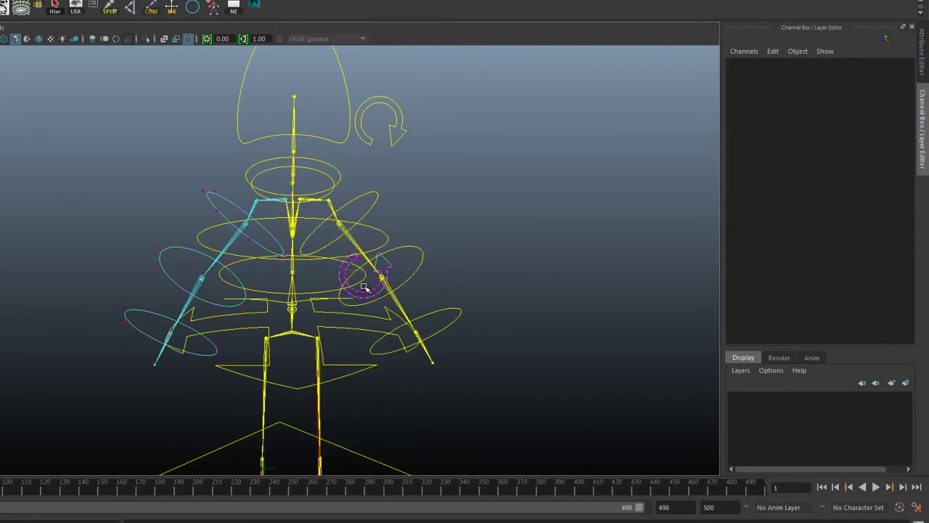
{"action": "right_click_drag", "start_coordinate": [368, 270], "coordinate": [352, 356]}
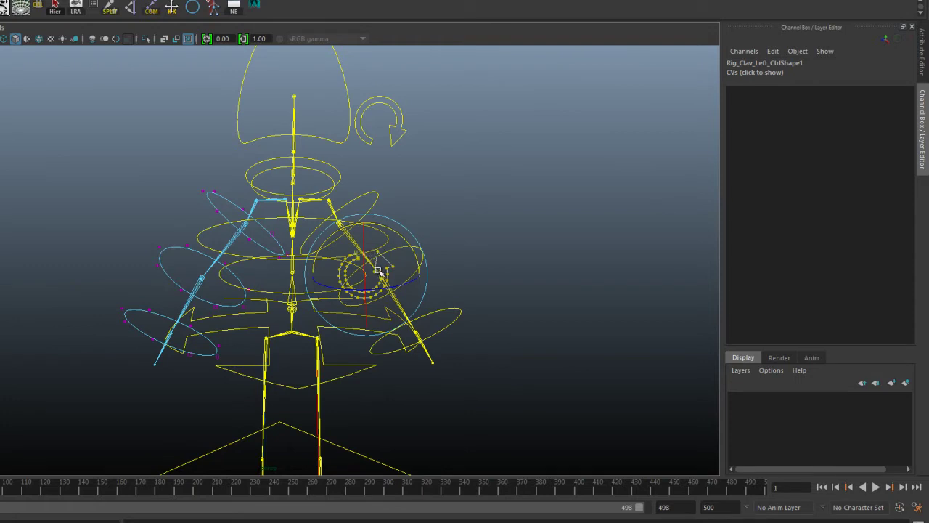
Move the right clavicle arrow's control vertices up to head height and across to the character's right side
{"action": "key", "text": "w"}
{"action": "left_click_drag", "start_coordinate": [369, 212], "coordinate": [372, 57]}
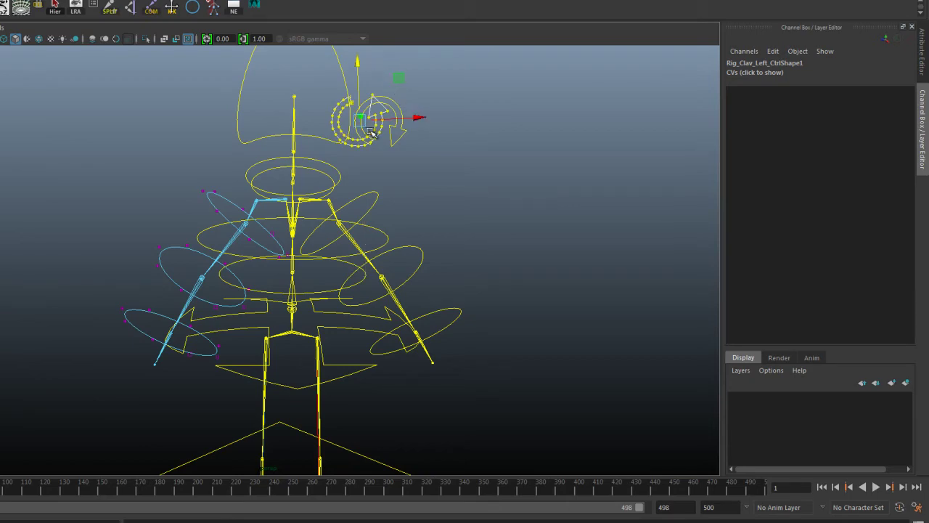
{"action": "left_click_drag", "start_coordinate": [421, 119], "coordinate": [286, 138]}
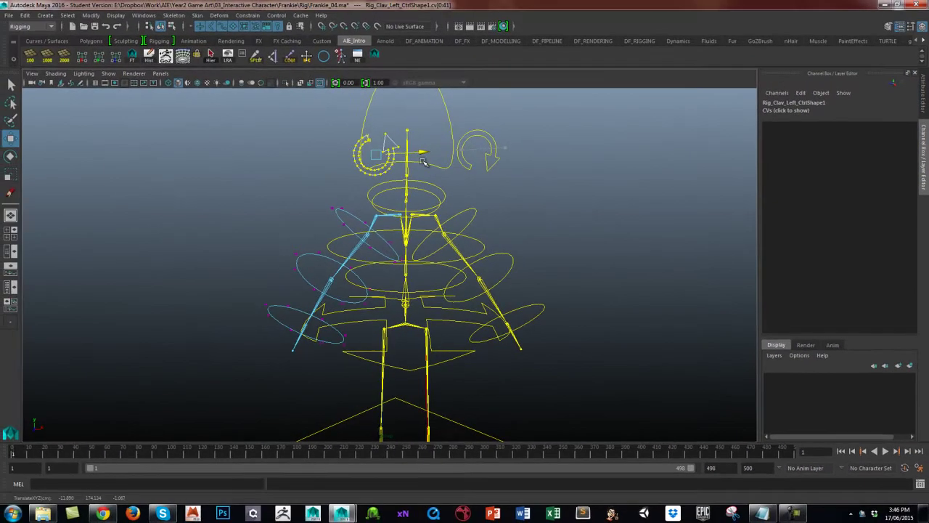
{"action": "left_click_drag", "start_coordinate": [402, 165], "coordinate": [392, 165]}
Switch to the front view and shift the right clavicle arrow's control vertices slightly outward from the head
{"action": "key", "text": "space"}
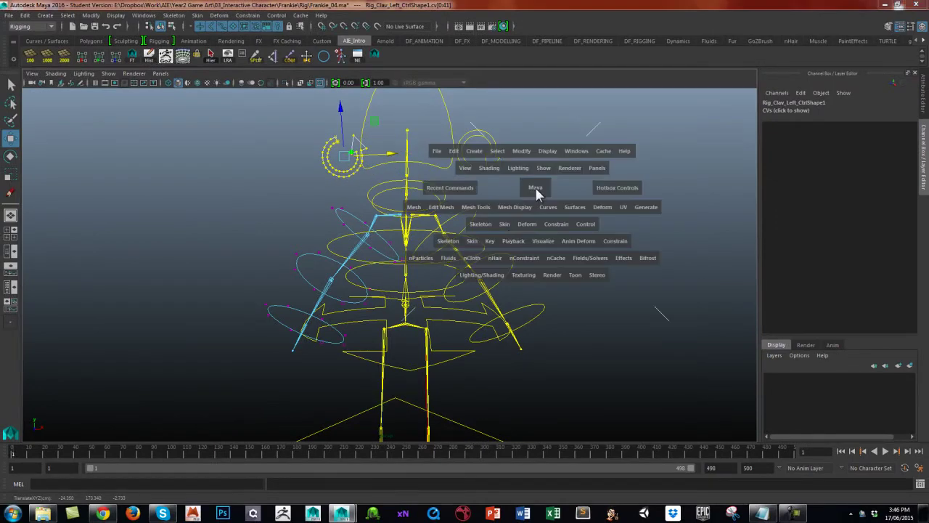
{"action": "left_click", "coordinate": [540, 210]}
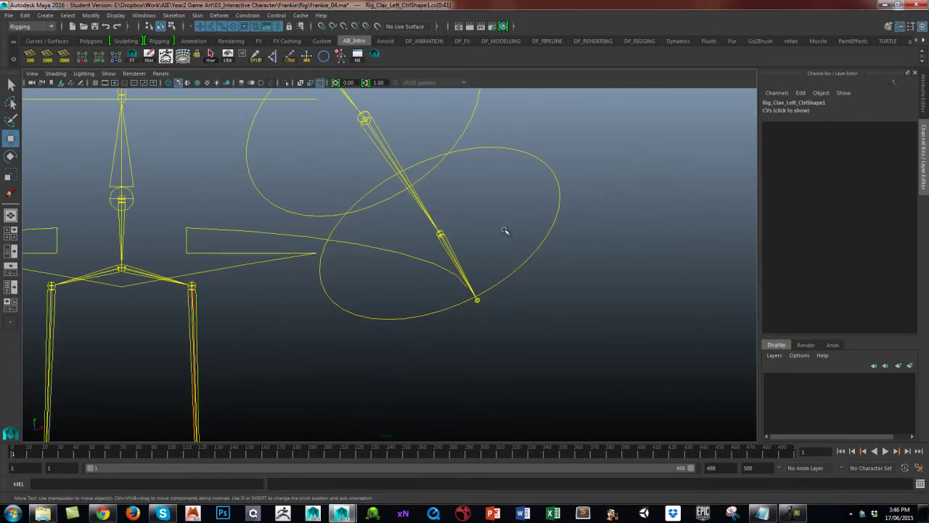
{"action": "middle_click_drag", "start_coordinate": [490, 238], "coordinate": [527, 292], "text": "alt"}
{"action": "right_click_drag", "start_coordinate": [527, 292], "coordinate": [217, 312], "text": "alt"}
{"action": "left_click", "coordinate": [109, 73]}
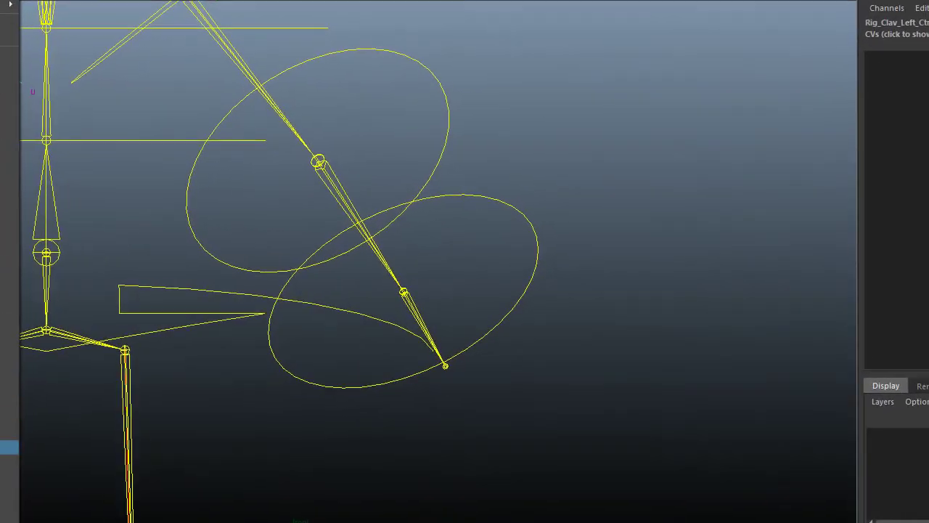
{"action": "middle_click_drag", "start_coordinate": [278, 253], "coordinate": [541, 387], "text": "alt"}
{"action": "right_click_drag", "start_coordinate": [542, 388], "coordinate": [69, 328], "text": "alt"}
{"action": "middle_click_drag", "start_coordinate": [255, 136], "coordinate": [278, 382], "text": "alt"}
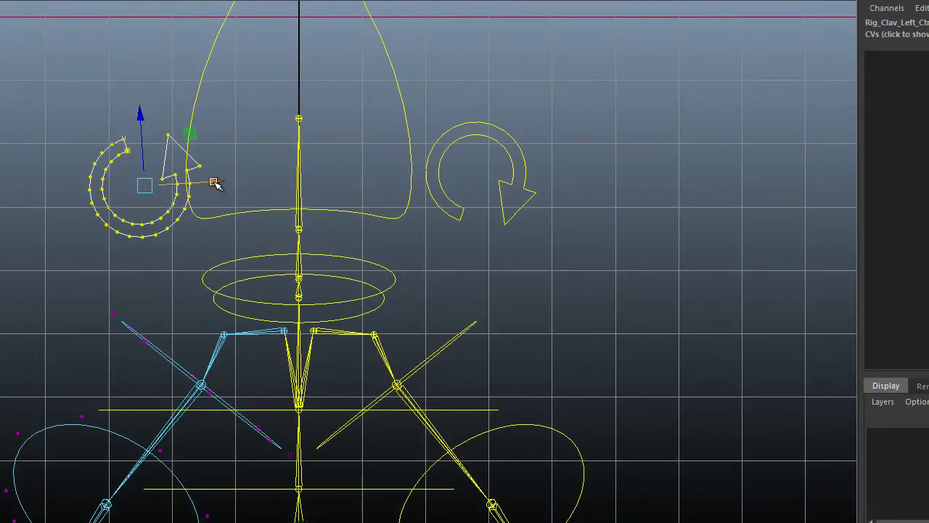
{"action": "left_click_drag", "start_coordinate": [213, 182], "coordinate": [197, 187]}
Rotate the right clavicle arrow's control vertices about half a turn so the arrowhead points down on the outer side
{"action": "key", "text": "w"}
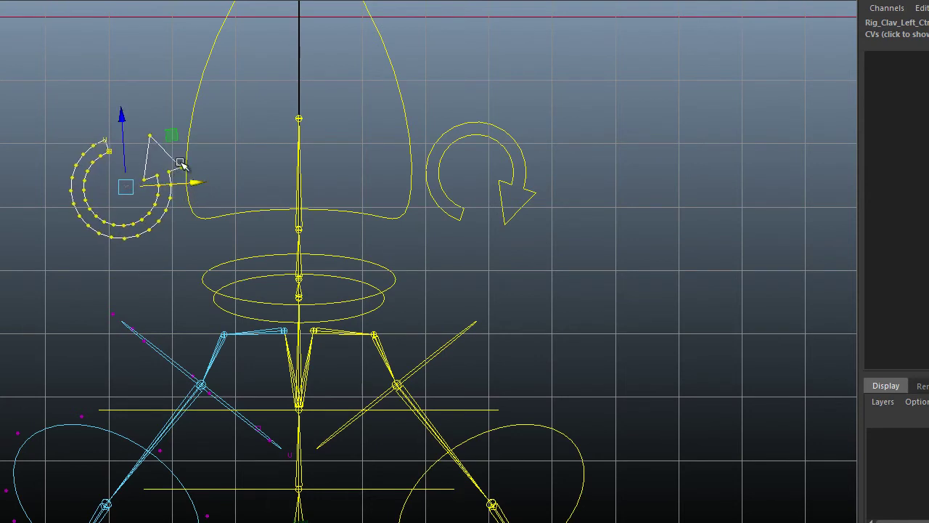
{"action": "key", "text": "e"}
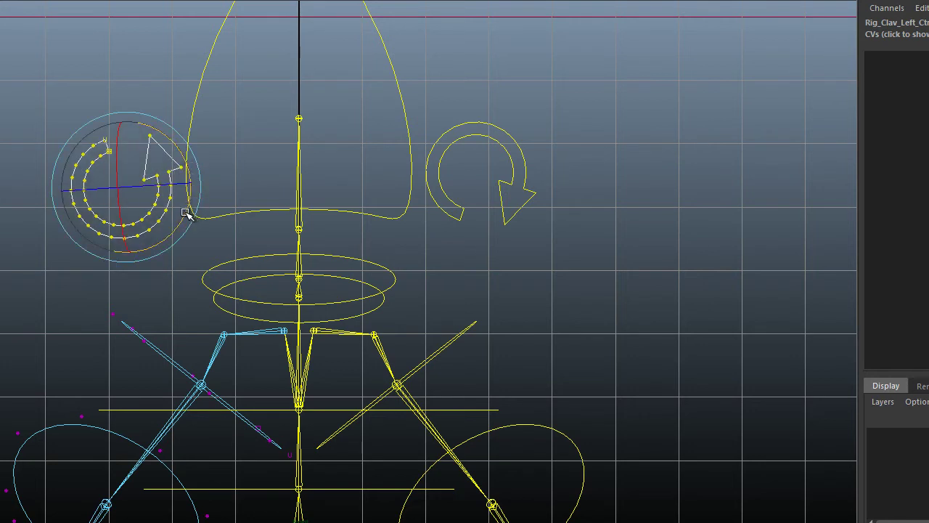
{"action": "left_click_drag", "start_coordinate": [183, 220], "coordinate": [172, 43]}
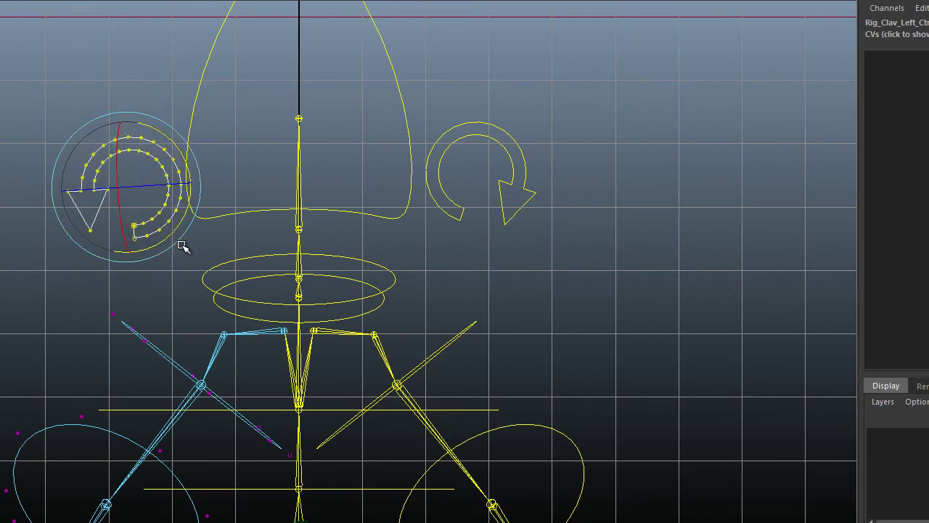
Move the right clavicle arrow's control vertices outward and up to match the height and spacing of the left arrow
{"action": "key", "text": "w"}
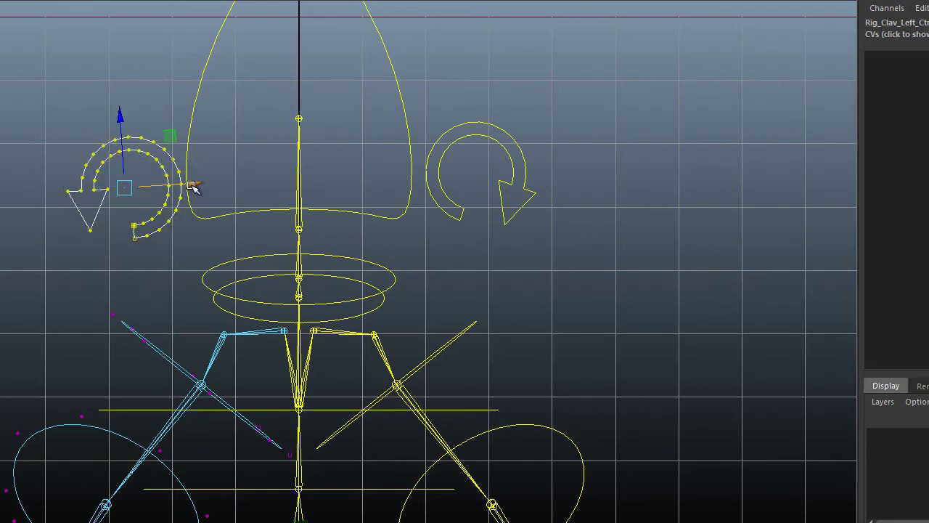
{"action": "left_click_drag", "start_coordinate": [194, 188], "coordinate": [179, 186]}
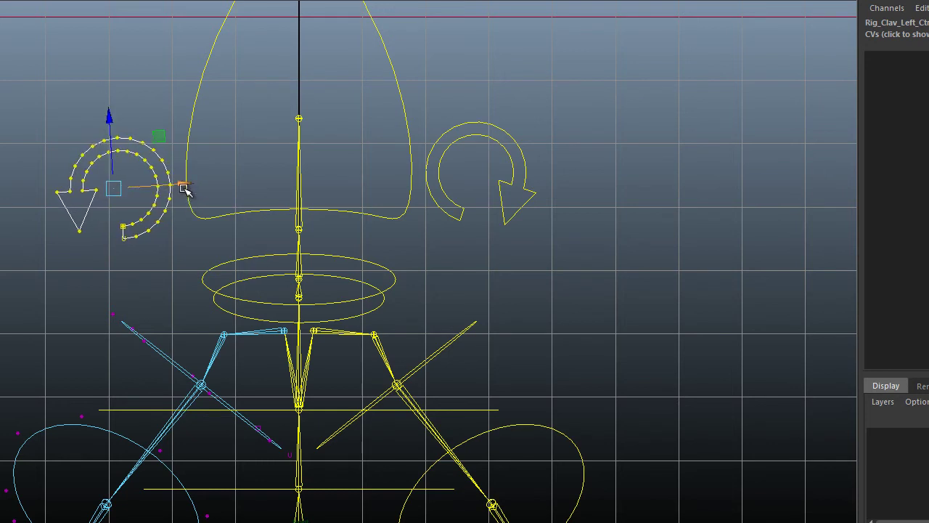
{"action": "left_click_drag", "start_coordinate": [111, 117], "coordinate": [109, 99]}
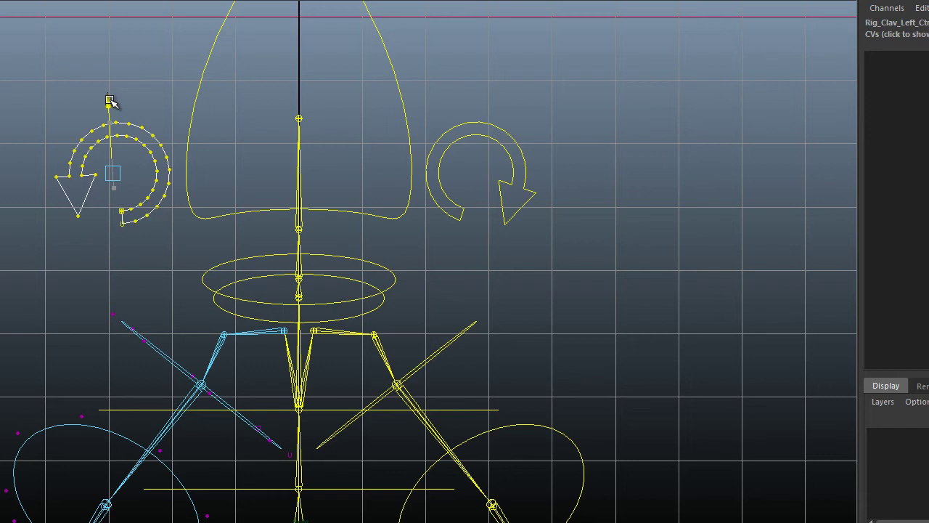
{"action": "left_click_drag", "start_coordinate": [109, 99], "coordinate": [108, 100]}
Rotate the right clavicle arrow's vertices slightly to match the left arrow's tilt, and return to object selection
{"action": "key", "text": "e"}
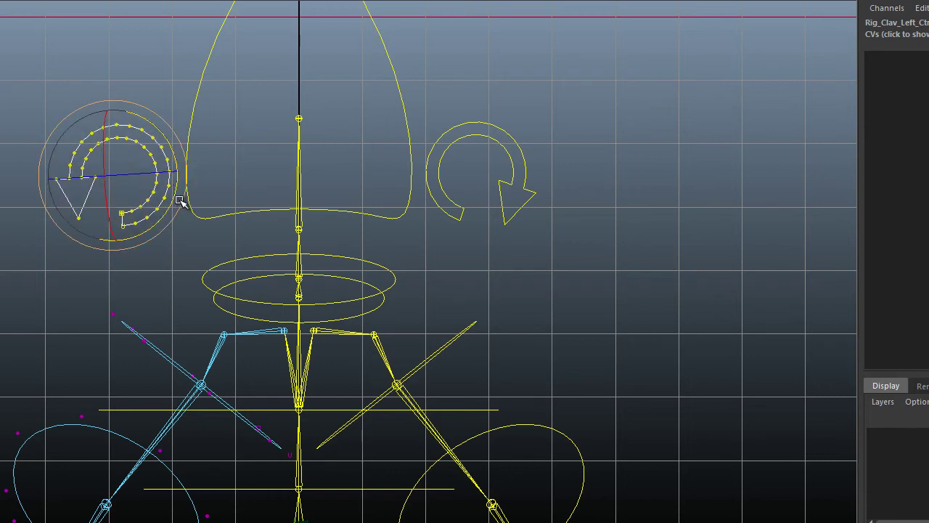
{"action": "left_click_drag", "start_coordinate": [176, 197], "coordinate": [175, 183]}
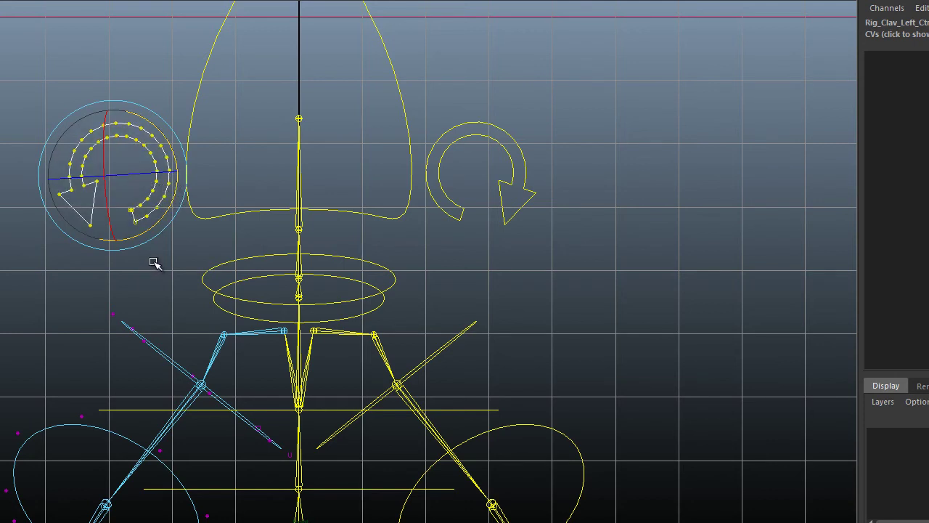
{"action": "left_click", "coordinate": [72, 320]}
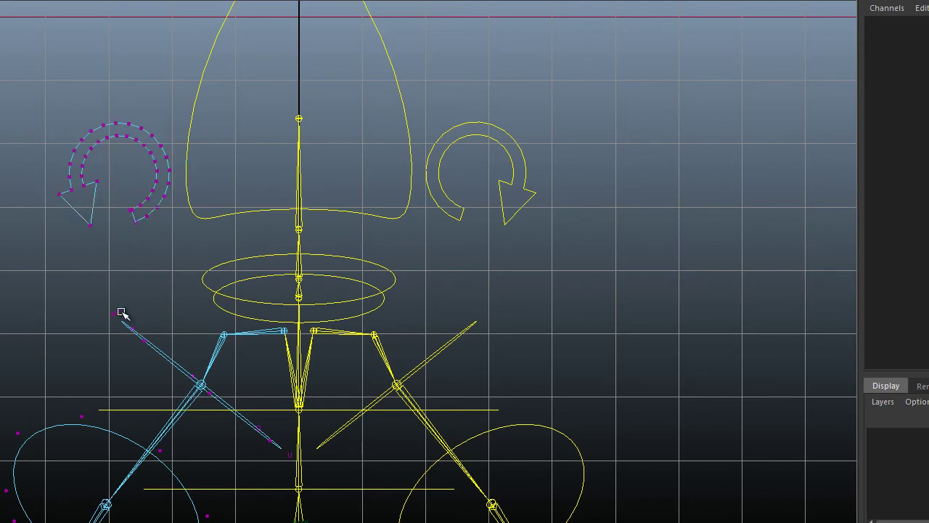
{"action": "left_click", "coordinate": [465, 145]}
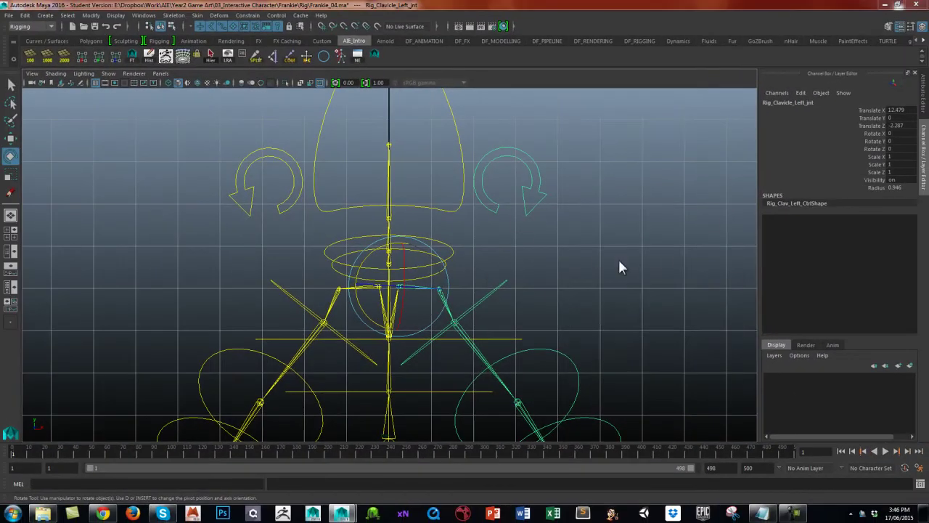
Return to the perspective view and inspect both clavicle controls with nothing selected
{"action": "key", "text": "space"}
{"action": "left_click_drag", "start_coordinate": [620, 264], "coordinate": [617, 241]}
{"action": "middle_click_drag", "start_coordinate": [617, 241], "coordinate": [608, 263], "text": "alt"}
{"action": "left_click_drag", "start_coordinate": [608, 263], "coordinate": [581, 254], "text": "alt"}
{"action": "left_click", "coordinate": [581, 254]}
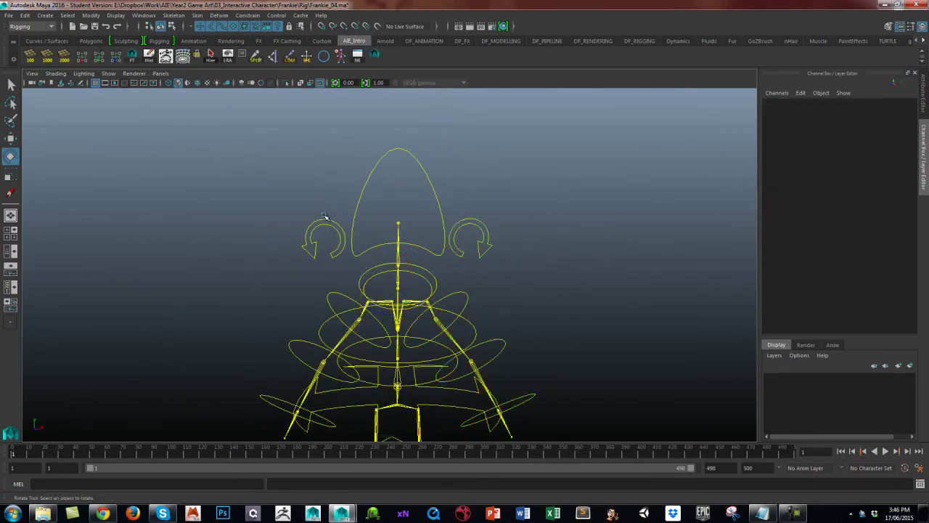
{"action": "left_click_drag", "start_coordinate": [374, 305], "coordinate": [346, 302], "text": "alt"}
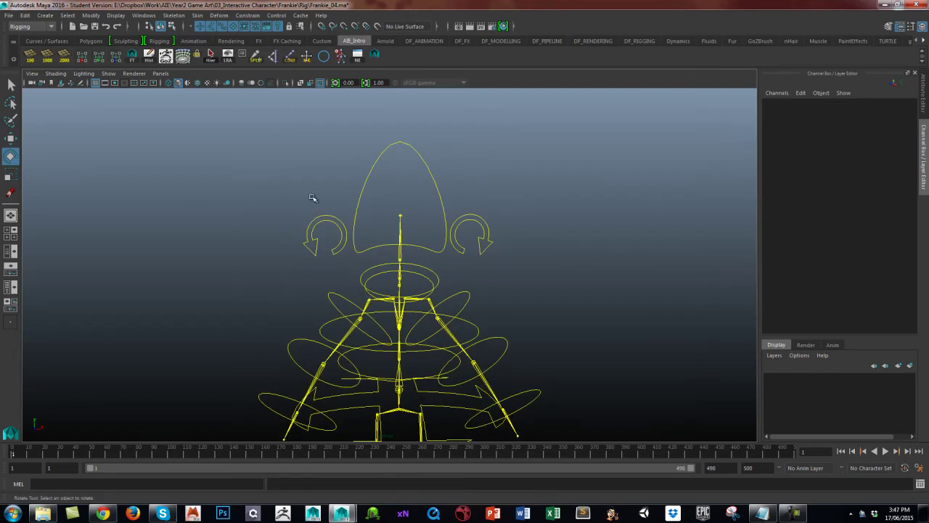
Test the left and right clavicle controls by rotating them together, and undo the trial rotation
{"action": "left_click", "coordinate": [339, 221]}
{"action": "left_click", "coordinate": [474, 231]}
{"action": "mouse_move", "coordinate": [424, 259]}
{"action": "left_mouse_down"}
{"action": "mouse_move", "coordinate": [424, 270]}
{"action": "mouse_move", "coordinate": [419, 228]}
{"action": "mouse_move", "coordinate": [419, 244]}
{"action": "left_mouse_up"}
{"action": "key", "text": "ctrl+z"}
{"action": "left_click", "coordinate": [564, 243]}
Test the left and right upper arm FK controls by rotating them together, undo the rotation, and clear the selection
{"action": "left_click", "coordinate": [469, 294]}
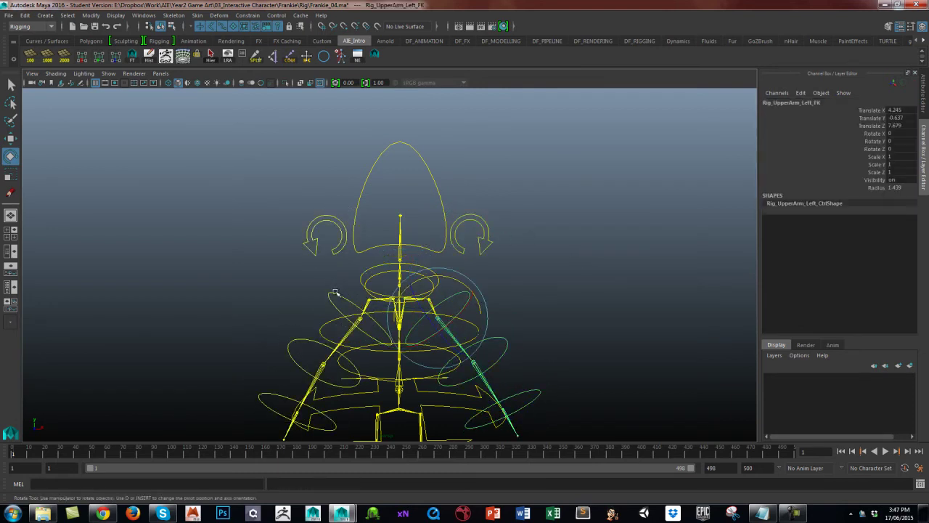
{"action": "left_click", "coordinate": [337, 297]}
{"action": "middle_click_drag", "start_coordinate": [377, 276], "coordinate": [354, 182], "text": "alt"}
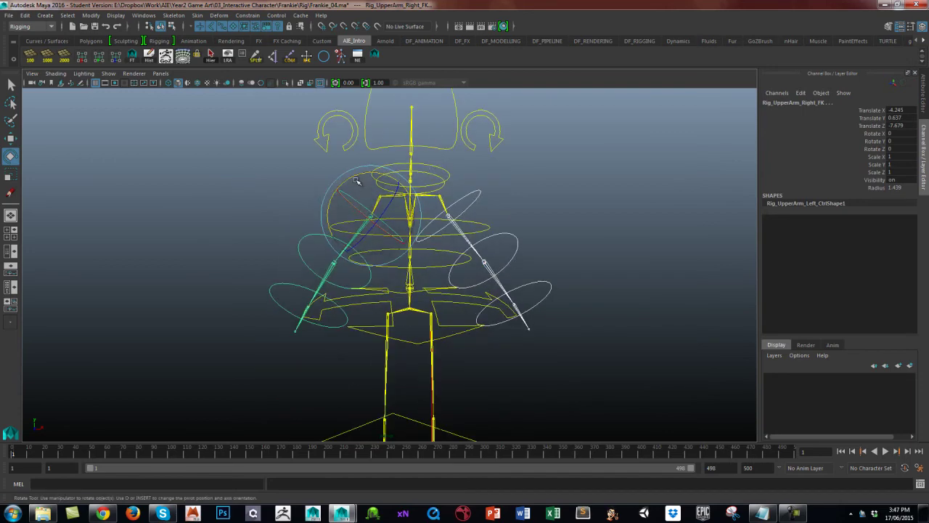
{"action": "left_click_drag", "start_coordinate": [353, 183], "coordinate": [357, 182]}
{"action": "key", "text": "ctrl+z"}
{"action": "middle_click_drag", "start_coordinate": [521, 181], "coordinate": [532, 209], "text": "alt"}
{"action": "left_click", "coordinate": [523, 255]}
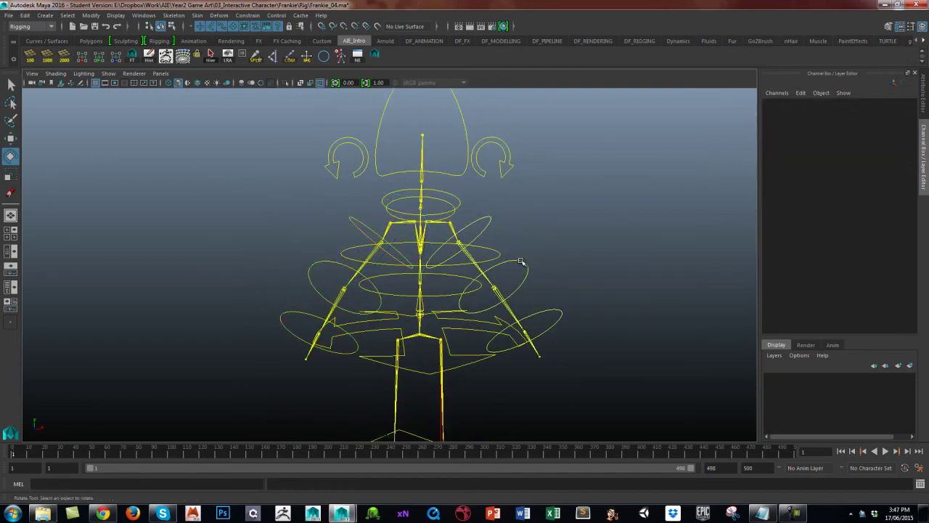
Repeat the paired trial rotation on both upper arm FK controls, undo it, and deselect everything
{"action": "left_click", "coordinate": [521, 262]}
{"action": "left_click", "coordinate": [361, 227]}
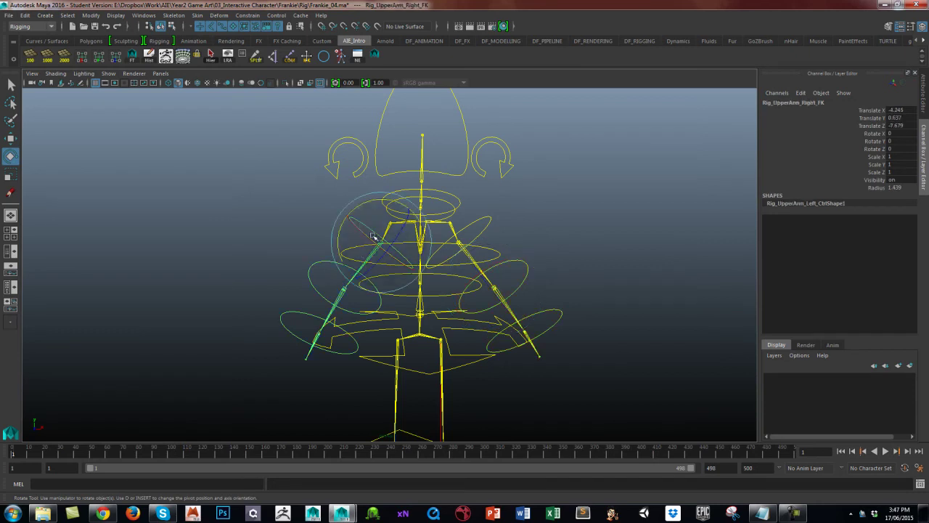
{"action": "left_click", "coordinate": [487, 219], "text": "shift"}
{"action": "left_click_drag", "start_coordinate": [458, 198], "coordinate": [433, 205]}
{"action": "key", "text": "ctrl+z"}
{"action": "right_click_drag", "start_coordinate": [575, 240], "coordinate": [456, 291], "text": "alt"}
{"action": "middle_click_drag", "start_coordinate": [495, 251], "coordinate": [468, 237], "text": "alt"}
{"action": "left_click", "coordinate": [533, 210]}
{"action": "left_click_drag", "start_coordinate": [533, 209], "coordinate": [513, 250], "text": "alt"}
Reveal the right upper arm FK control in the scene hierarchy and examine the jnt, FK and IK chains under Rig_Clavicle_Right_end
{"action": "left_click", "coordinate": [349, 242]}
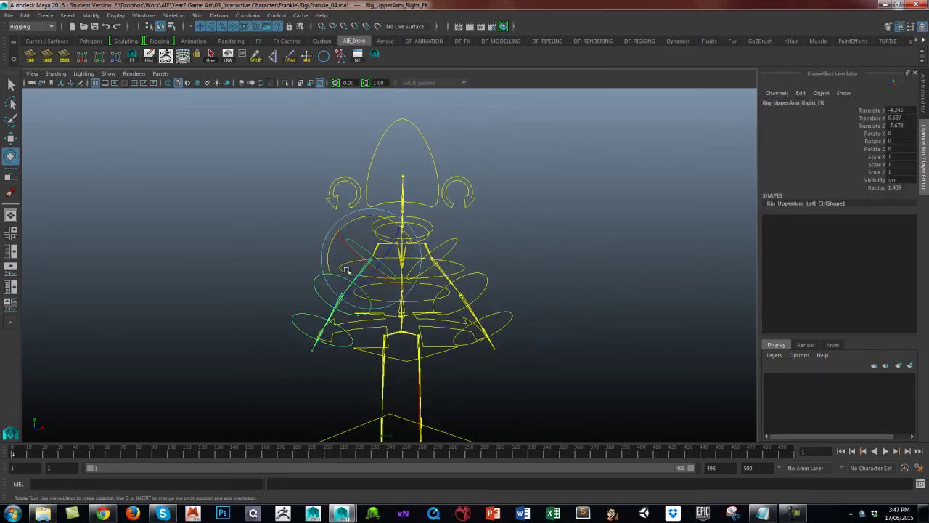
{"action": "key", "text": "shift+o"}
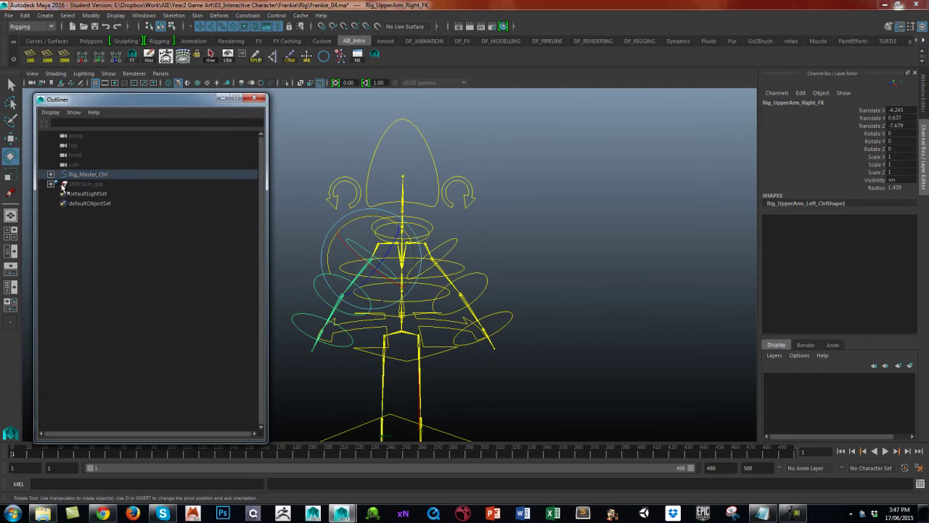
{"action": "key", "text": "f"}
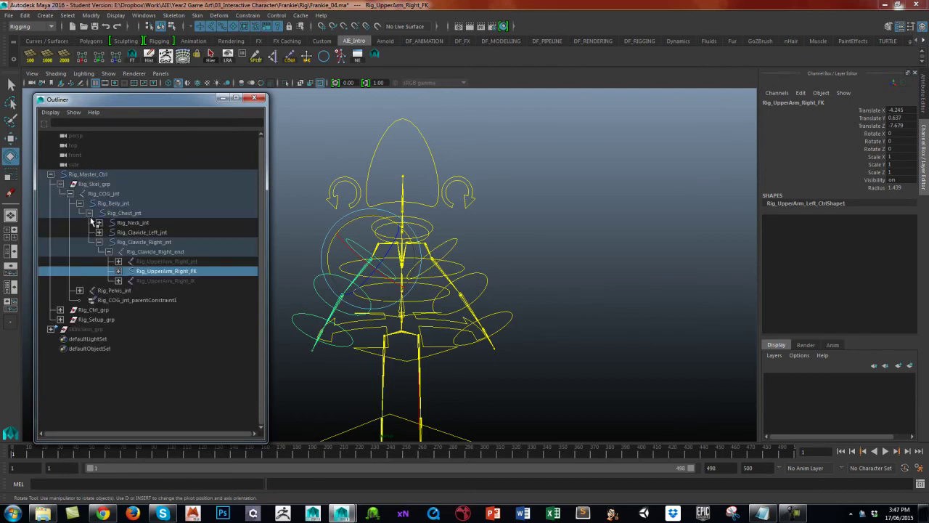
{"action": "left_click", "coordinate": [164, 244]}
{"action": "left_click", "coordinate": [176, 271]}
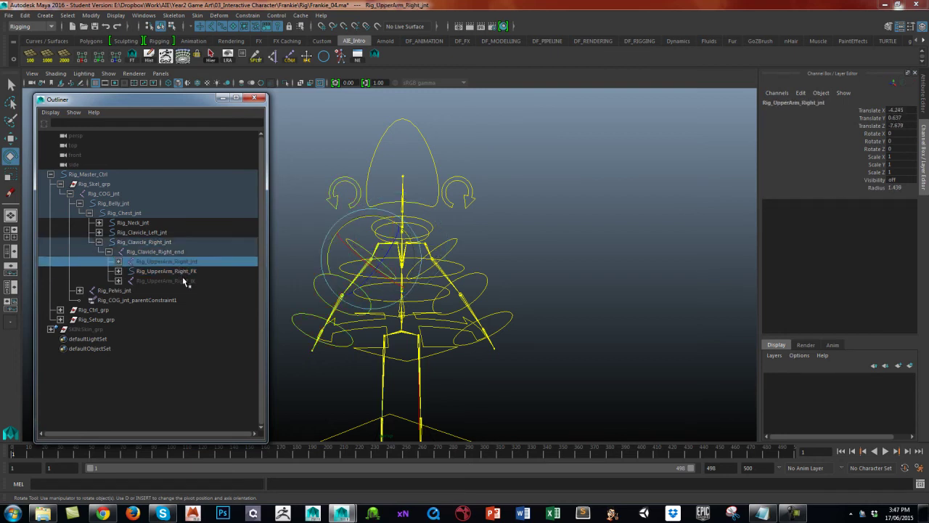
{"action": "left_click", "coordinate": [119, 271]}
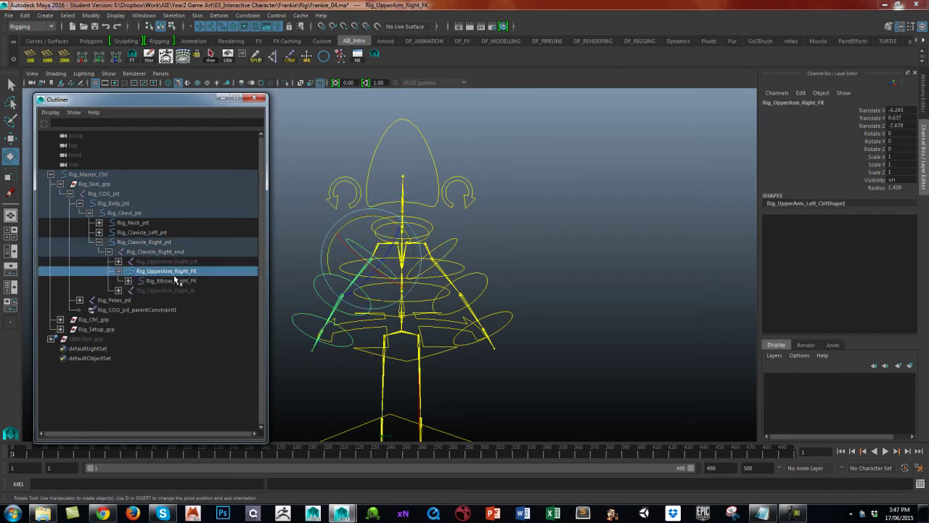
{"action": "left_click", "coordinate": [119, 271]}
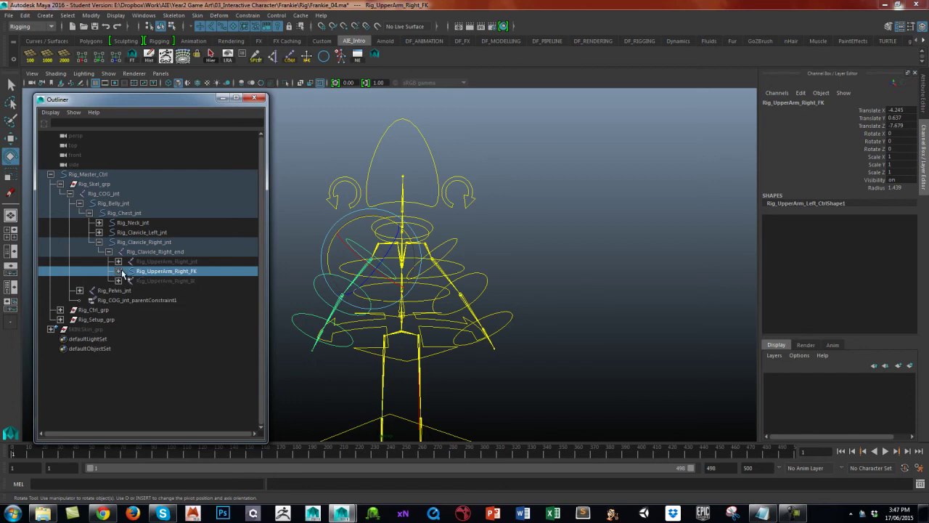
Unhide the Rig_UpperArm_Right_IK and Rig_UpperArm_Right_jnt chains
{"action": "left_click", "coordinate": [189, 281]}
{"action": "key", "text": "shift+h"}
{"action": "left_click", "coordinate": [190, 264]}
{"action": "key", "text": "shift+h"}
Rotate the right upper arm's FK chain about 28° and IK chain about -20° in Y to inspect the three arm chains separately
{"action": "left_click", "coordinate": [194, 272]}
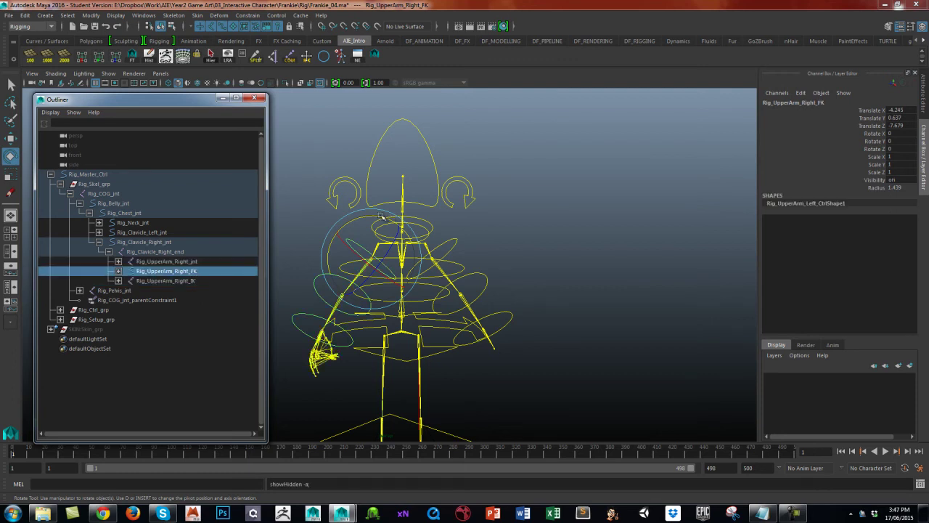
{"action": "mouse_move", "coordinate": [378, 218]}
{"action": "left_mouse_down"}
{"action": "mouse_move", "coordinate": [392, 235]}
{"action": "mouse_move", "coordinate": [369, 218]}
{"action": "left_mouse_up"}
{"action": "left_click", "coordinate": [197, 281]}
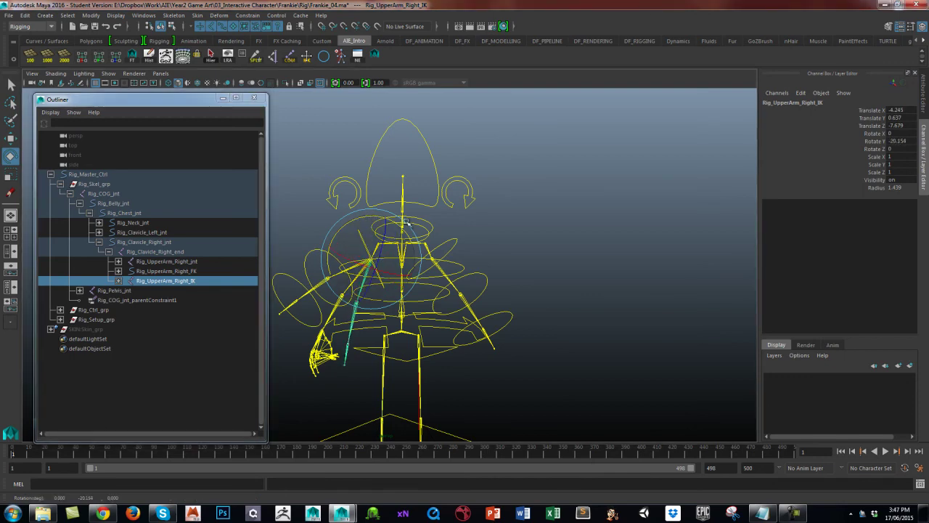
{"action": "left_click_drag", "start_coordinate": [527, 228], "coordinate": [572, 209], "text": "alt"}
{"action": "left_click", "coordinate": [581, 207]}
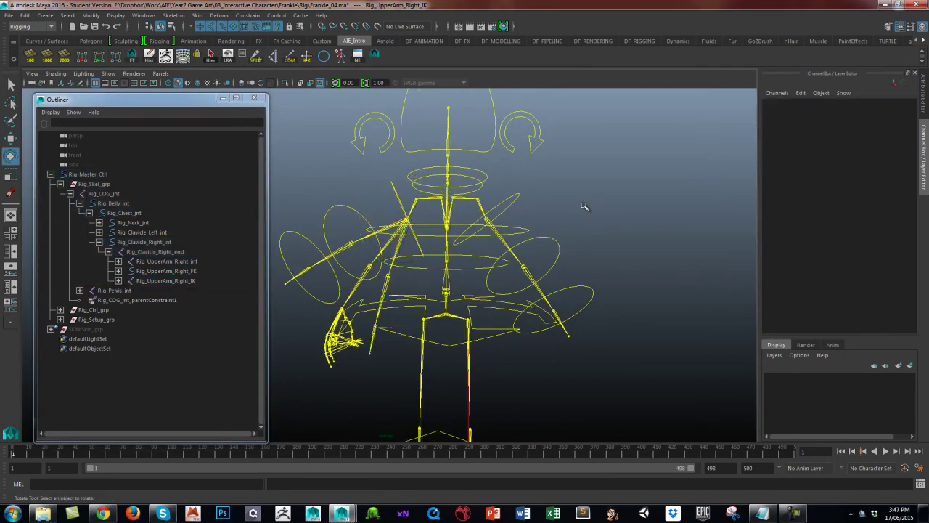
{"action": "left_click", "coordinate": [353, 289]}
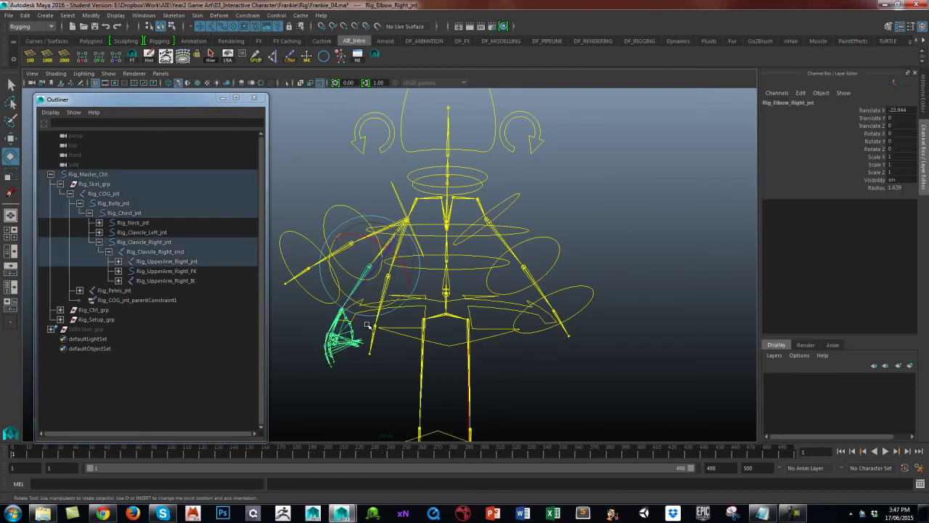
Set Rotate Y to 0 on both Rig_UpperArm_Right_FK and Rig_UpperArm_Right_IK
{"action": "left_click", "coordinate": [196, 271]}
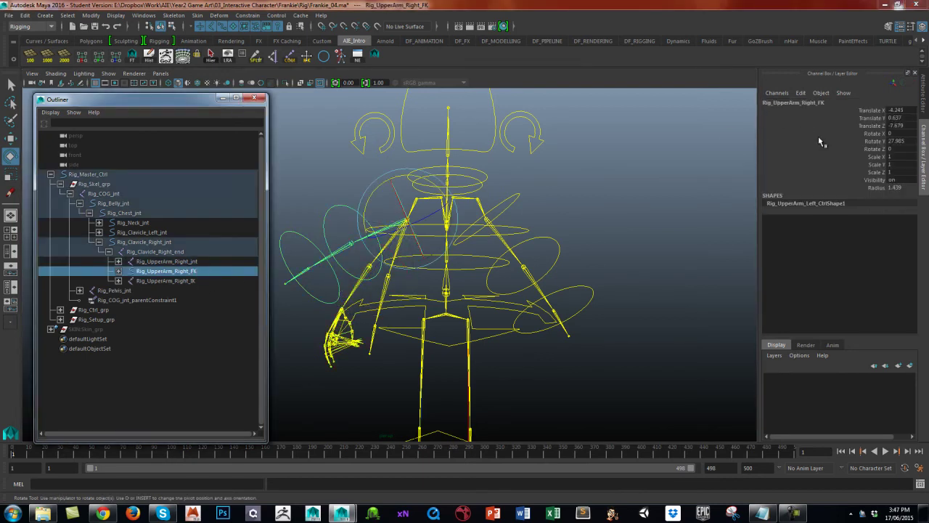
{"action": "left_click", "coordinate": [900, 141]}
{"action": "type", "text": "0"}
{"action": "key", "text": "Return"}
{"action": "left_click", "coordinate": [191, 281]}
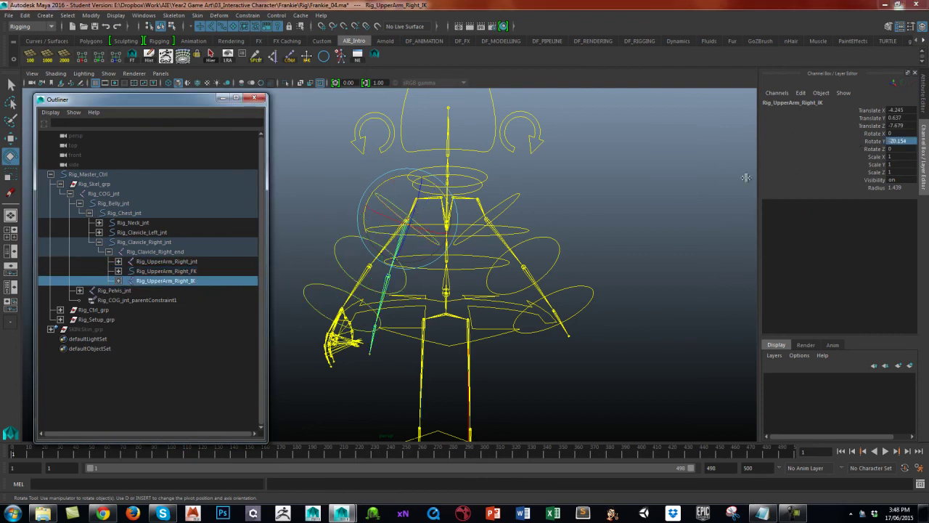
{"action": "left_click", "coordinate": [904, 144]}
{"action": "type", "text": "0"}
{"action": "key", "text": "Return"}
{"action": "middle_click_drag", "start_coordinate": [595, 228], "coordinate": [578, 222], "text": "alt"}
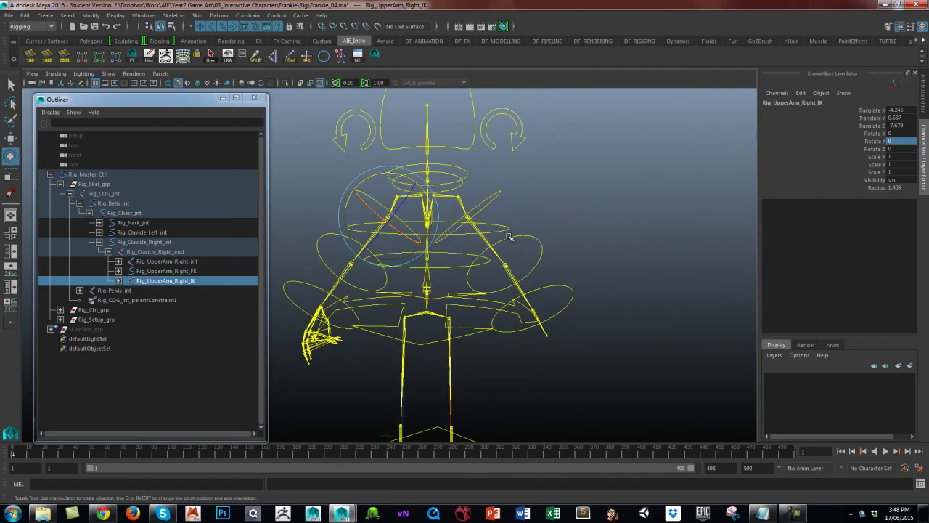